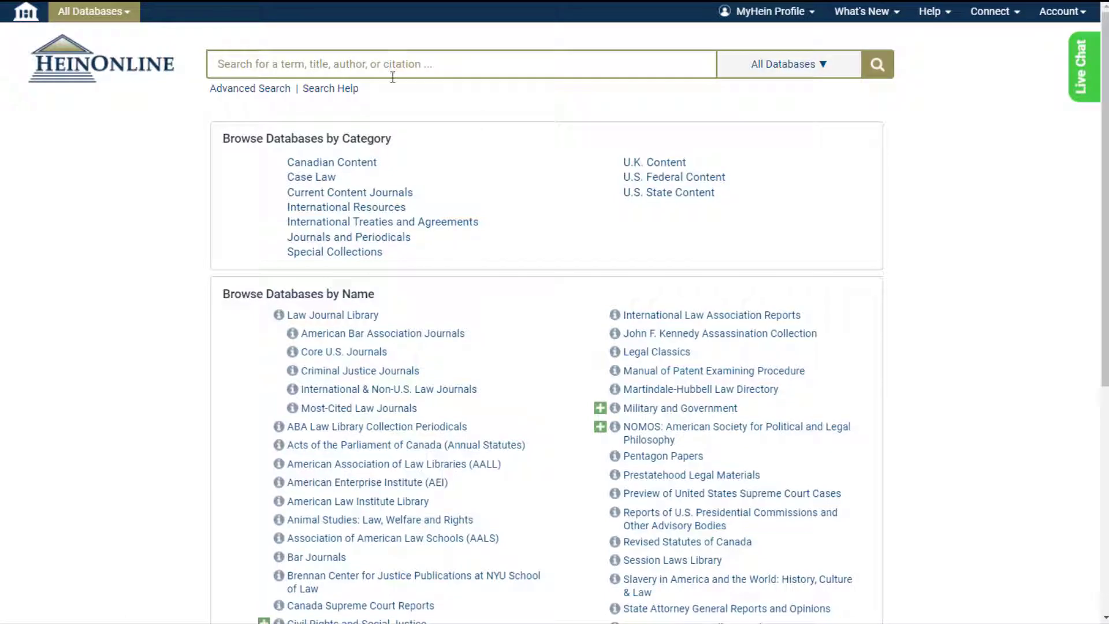
Step: Search all databases for the exact phrase "civil rights", returning 931,556 results
{"action": "left_click", "coordinate": [379, 65]}
{"action": "type", "text": "\"civil rights\""}
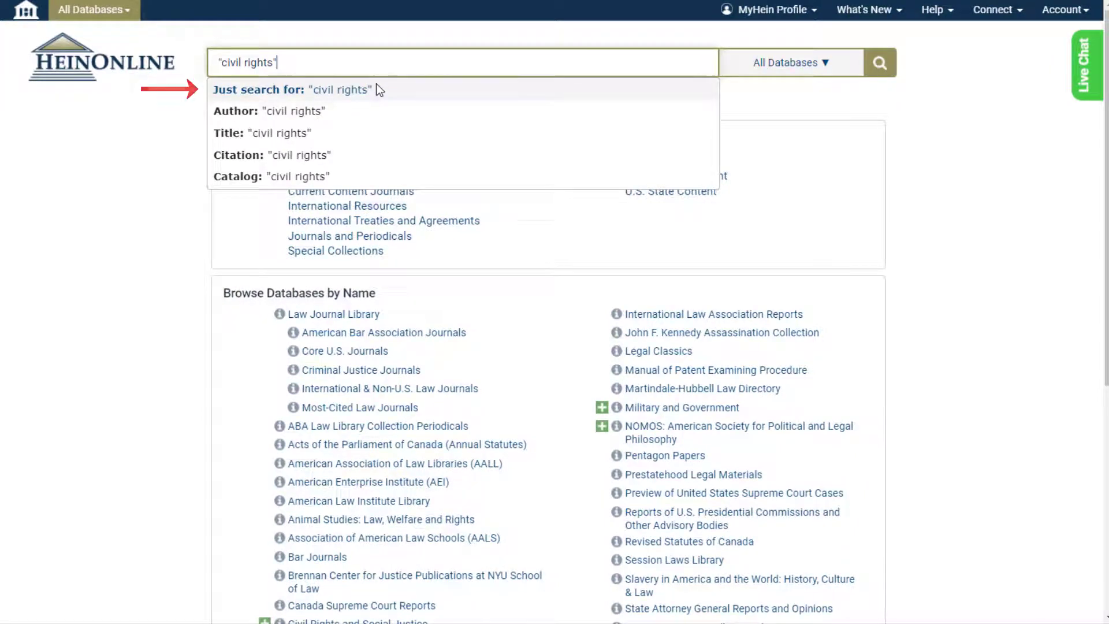
{"action": "left_click", "coordinate": [376, 84]}
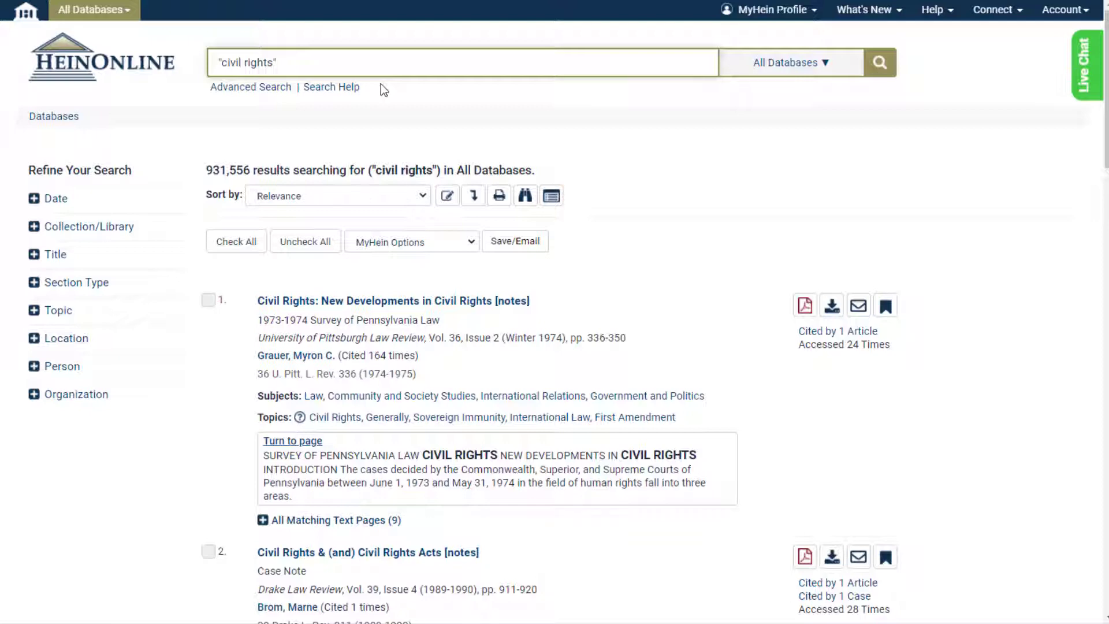
Step: Replace the query with the author's name as an author-field search (16 results) and open their profile
{"action": "left_click_drag", "start_coordinate": [362, 65], "coordinate": [214, 62]}
{"action": "type", "text": "Bonnie Shucha"}
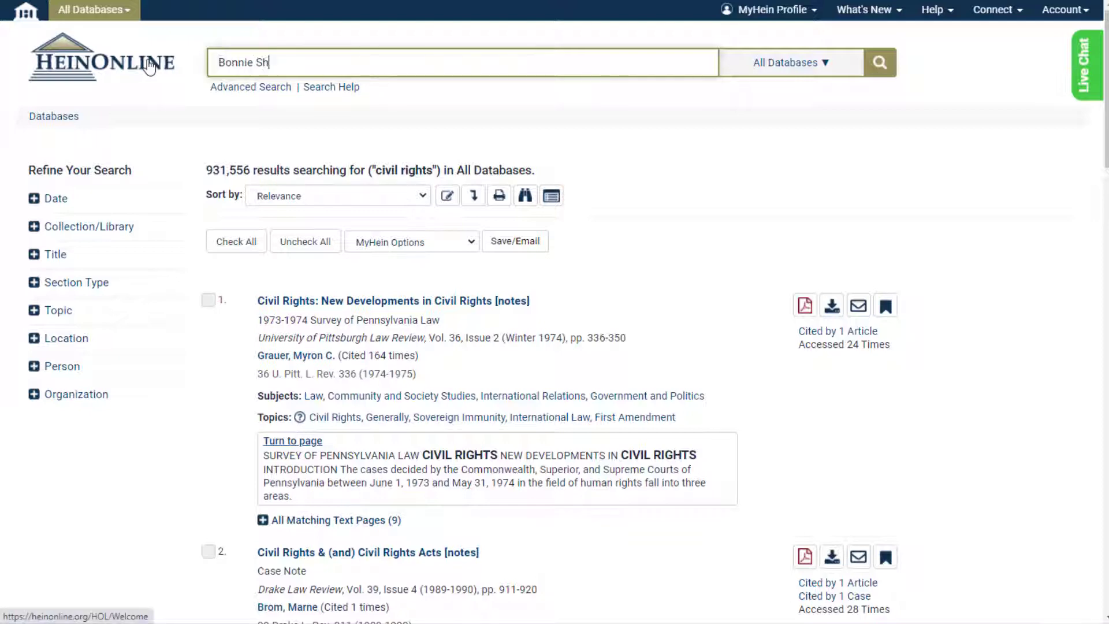
{"action": "left_click", "coordinate": [293, 111]}
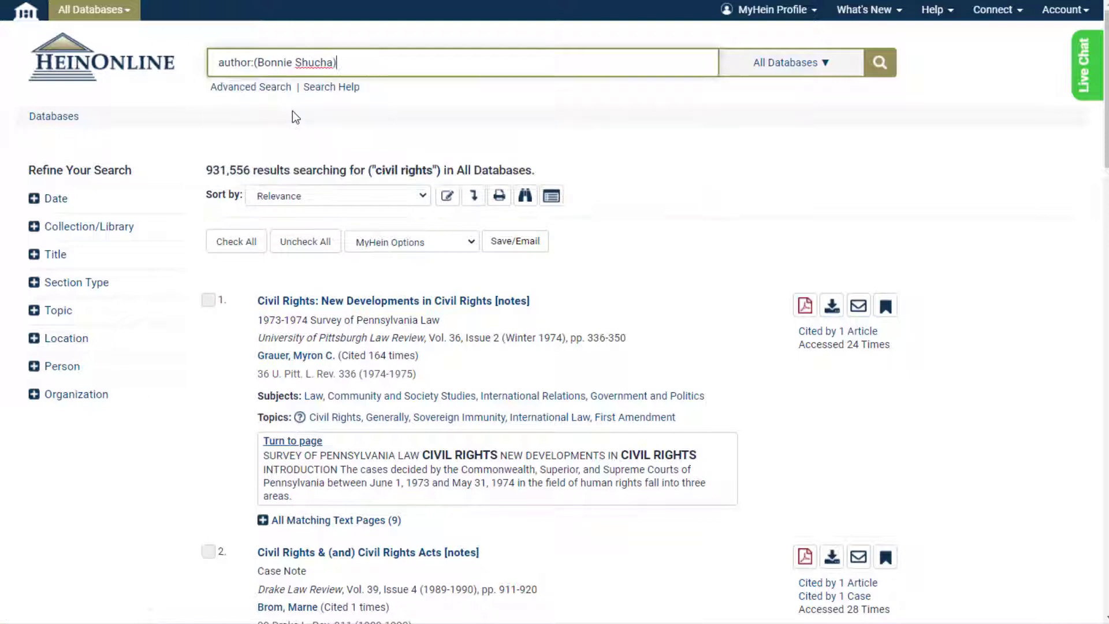
{"action": "left_click", "coordinate": [879, 65]}
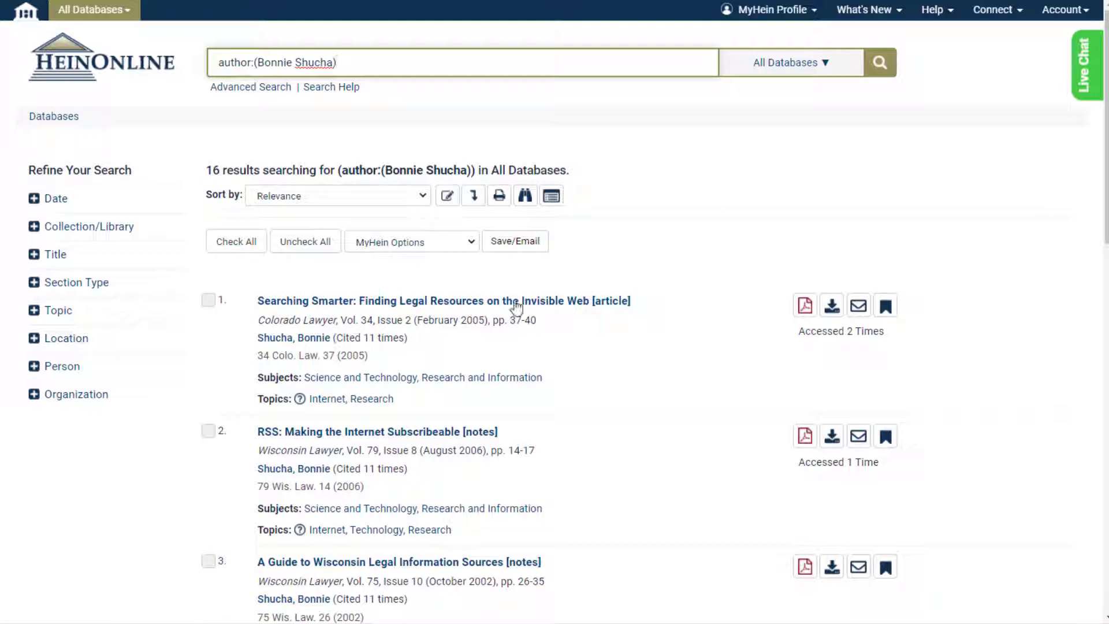
{"action": "left_click", "coordinate": [325, 345]}
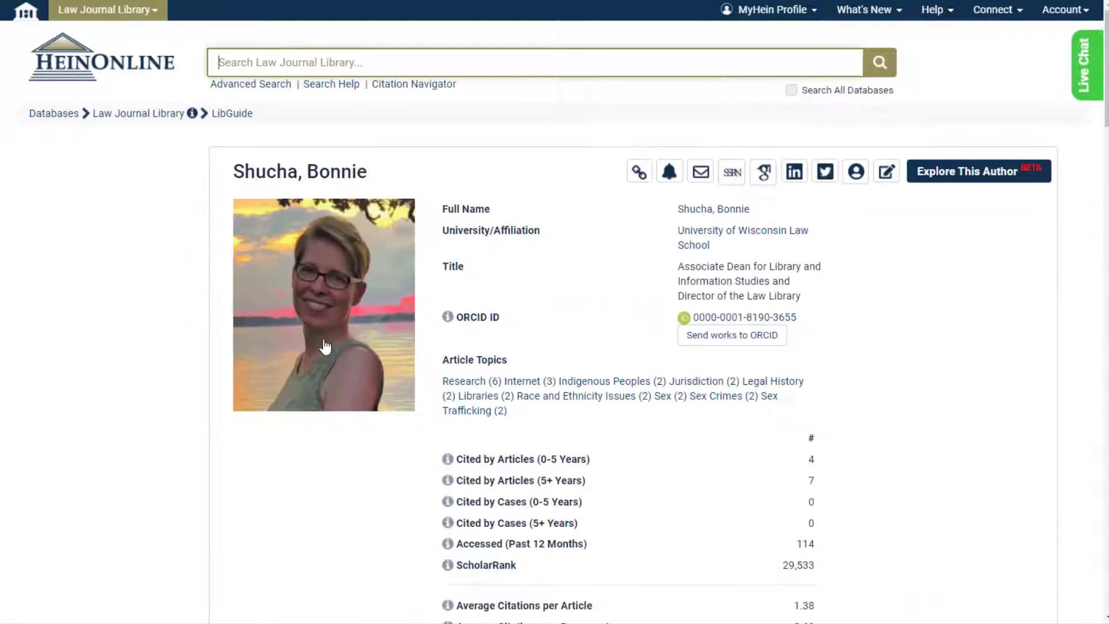
Step: Title-search 'whose eyes are you going to believe' and open the Harvard Law Review article at page 837
{"action": "left_click", "coordinate": [313, 57]}
{"action": "type", "text": "wh"}
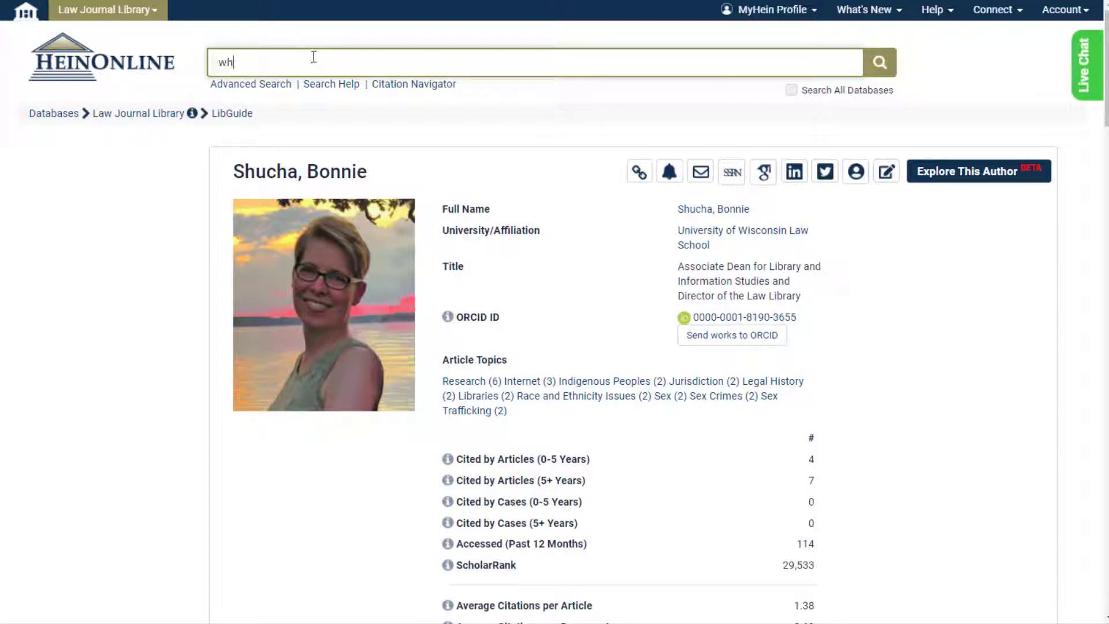
{"action": "type", "text": "ose eyes are you going to believe"}
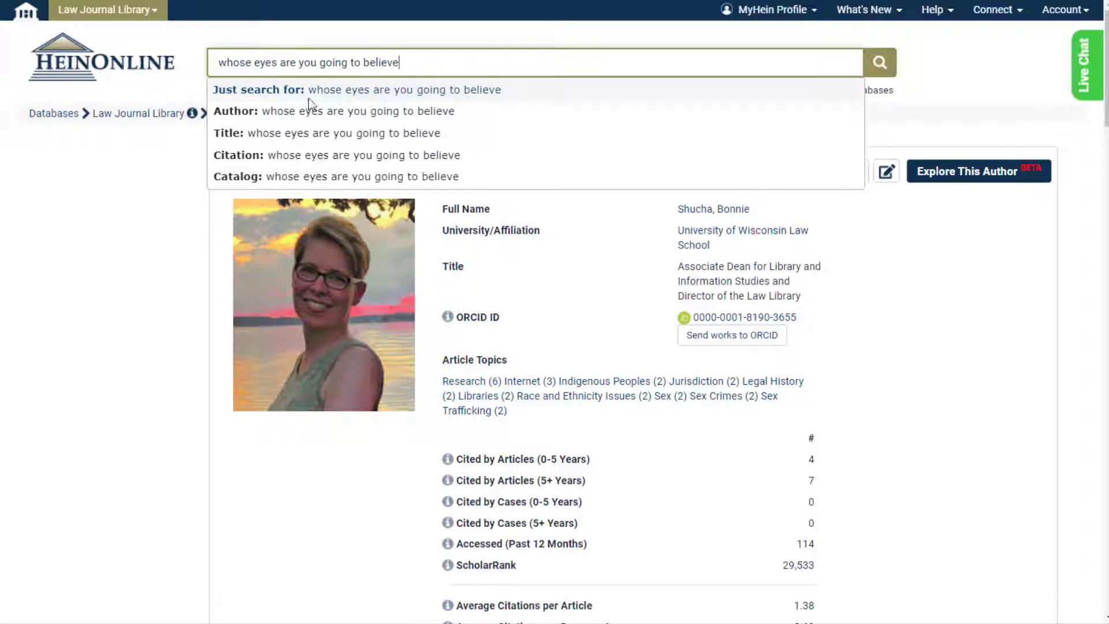
{"action": "left_click", "coordinate": [309, 141]}
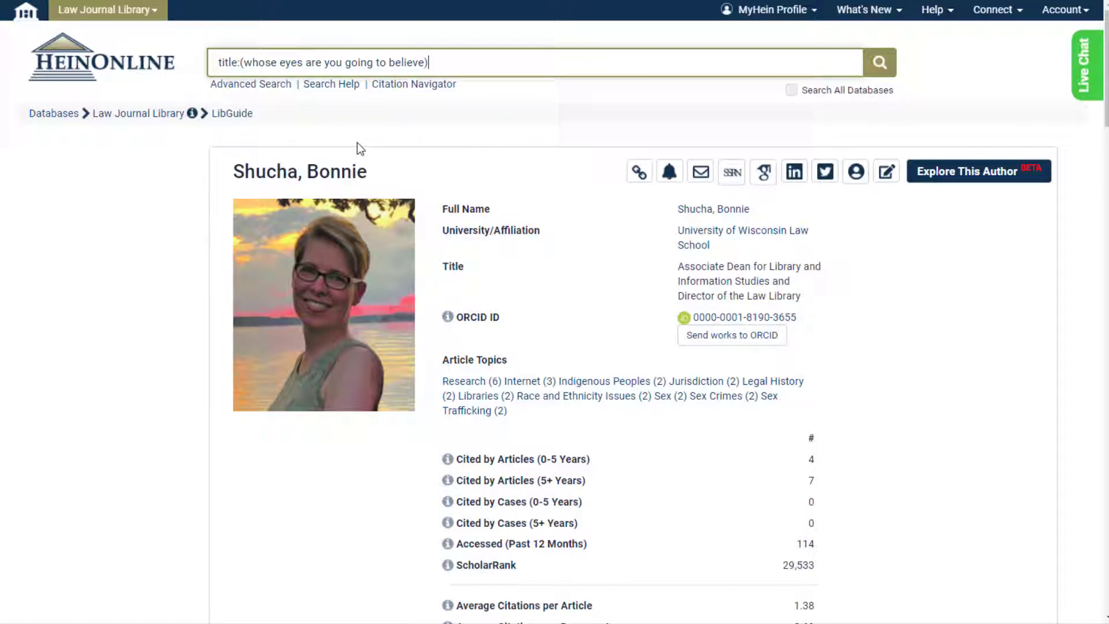
{"action": "left_click", "coordinate": [875, 74]}
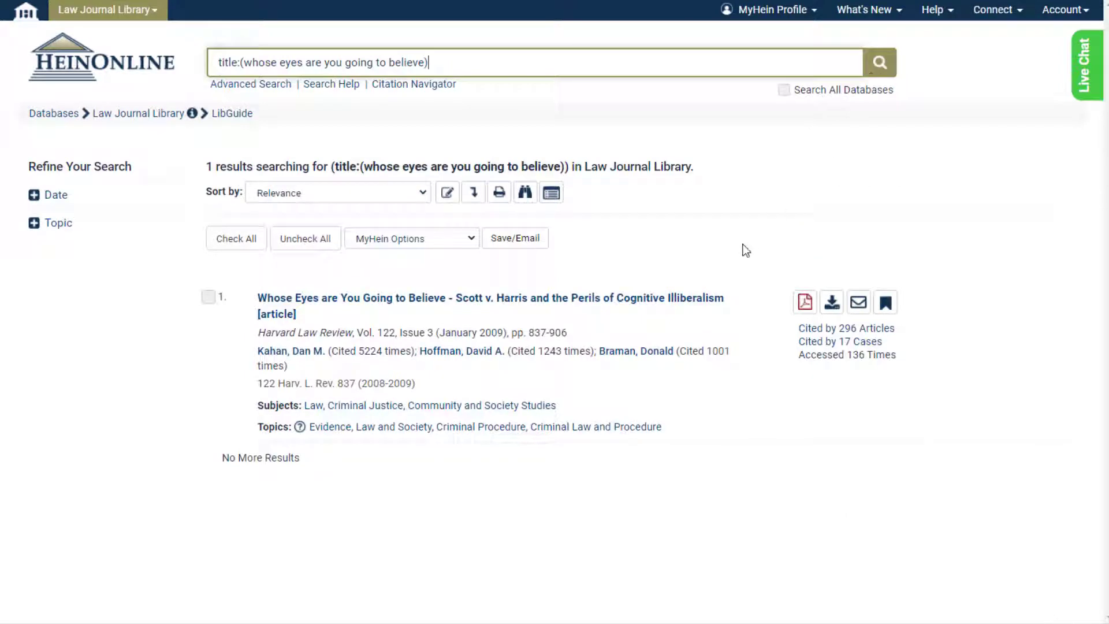
{"action": "left_click", "coordinate": [695, 298]}
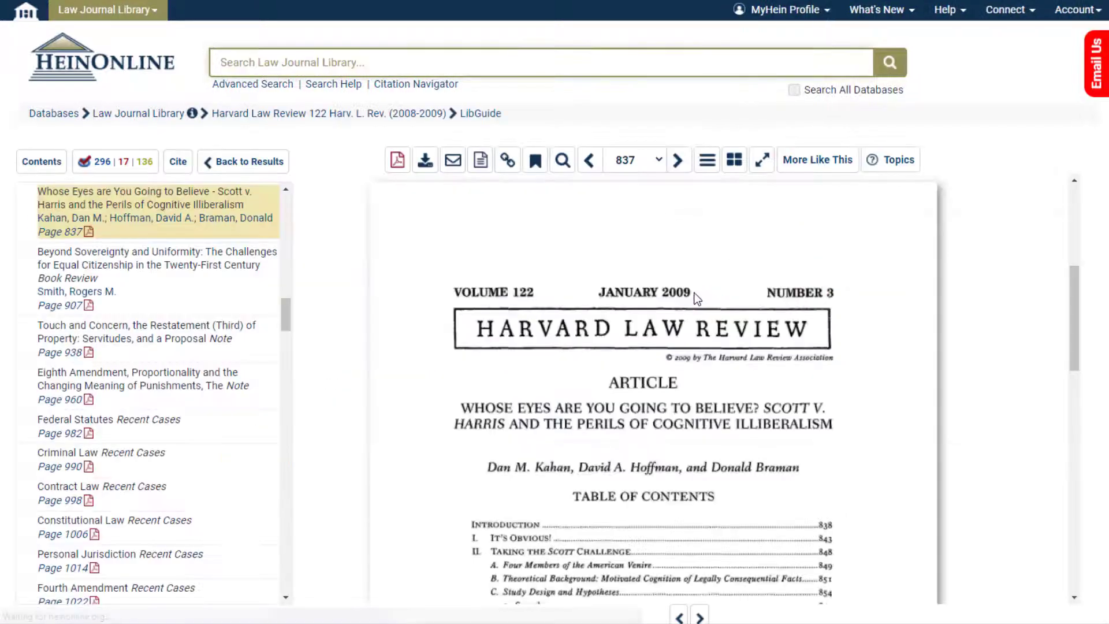
Step: Run a citation search for 79 Fed. Reg. 15557 to open the Veterans Affairs Federal Register page
{"action": "left_click", "coordinate": [430, 64]}
{"action": "type", "text": "79 "}
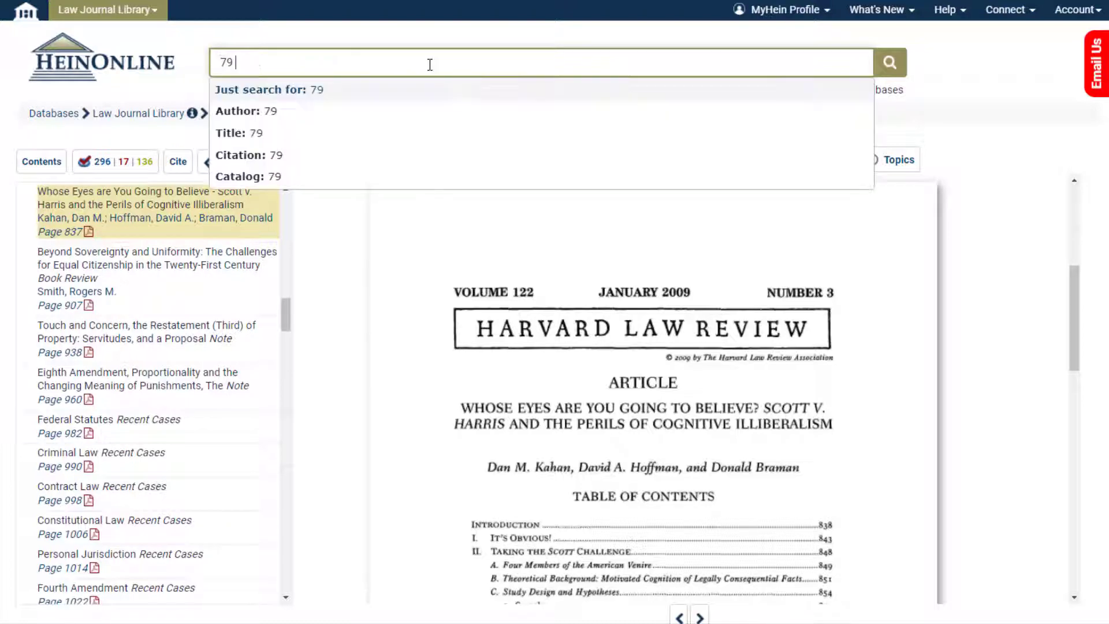
{"action": "type", "text": "Fed. Reg. 15557"}
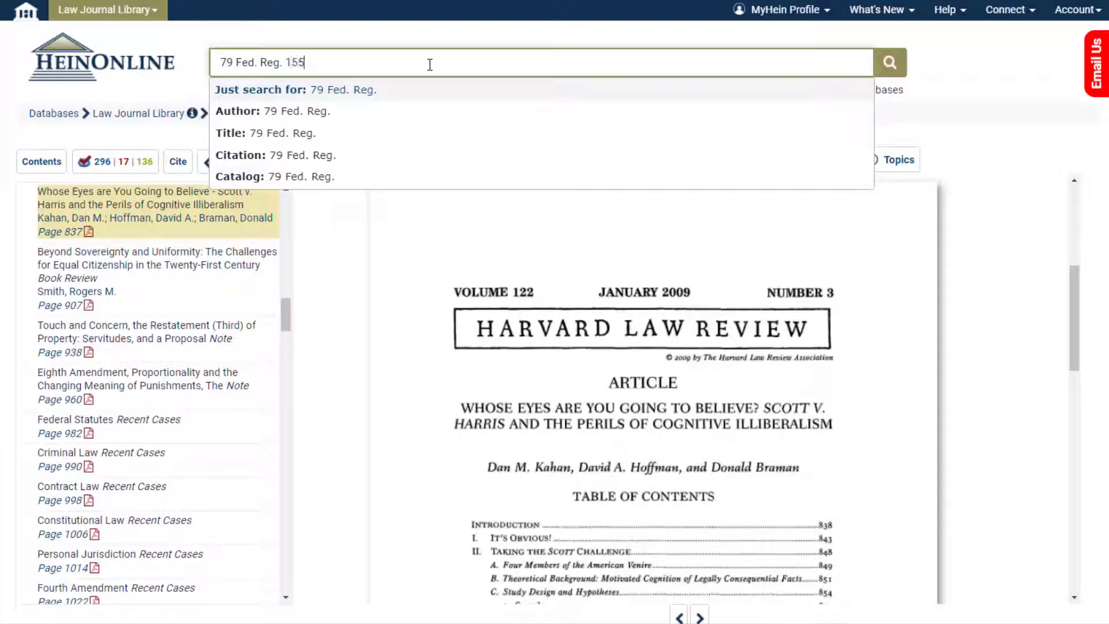
{"action": "left_click", "coordinate": [424, 155]}
{"action": "left_click", "coordinate": [905, 68]}
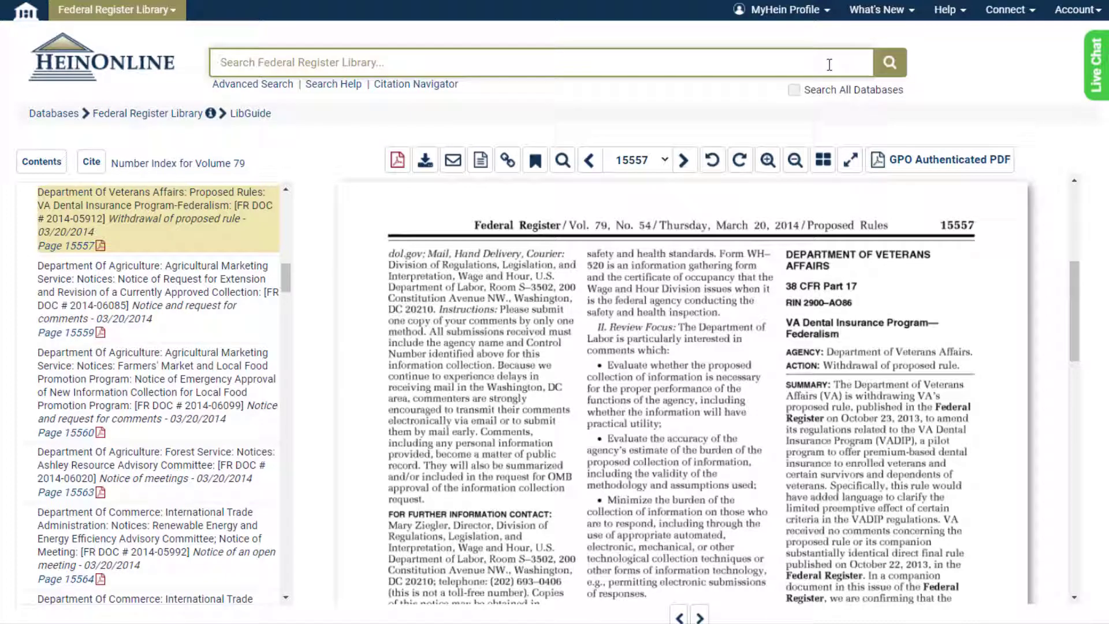
Step: Run a catalog search for 'Essays in Social Justice', returning 7 results
{"action": "type", "text": "Essays"}
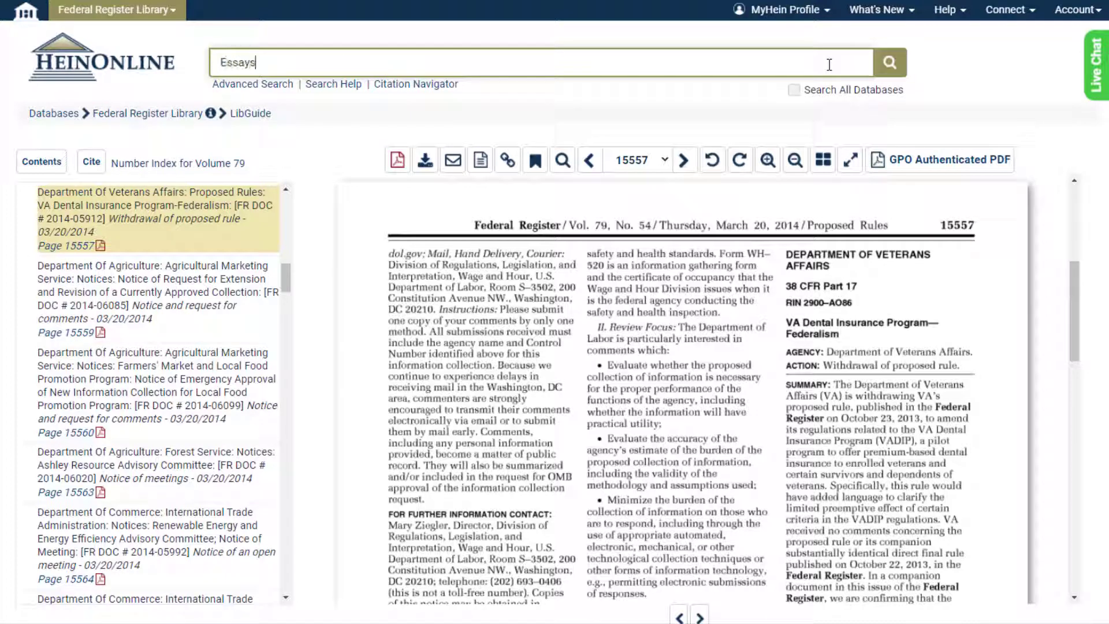
{"action": "type", "text": " in Social Justice"}
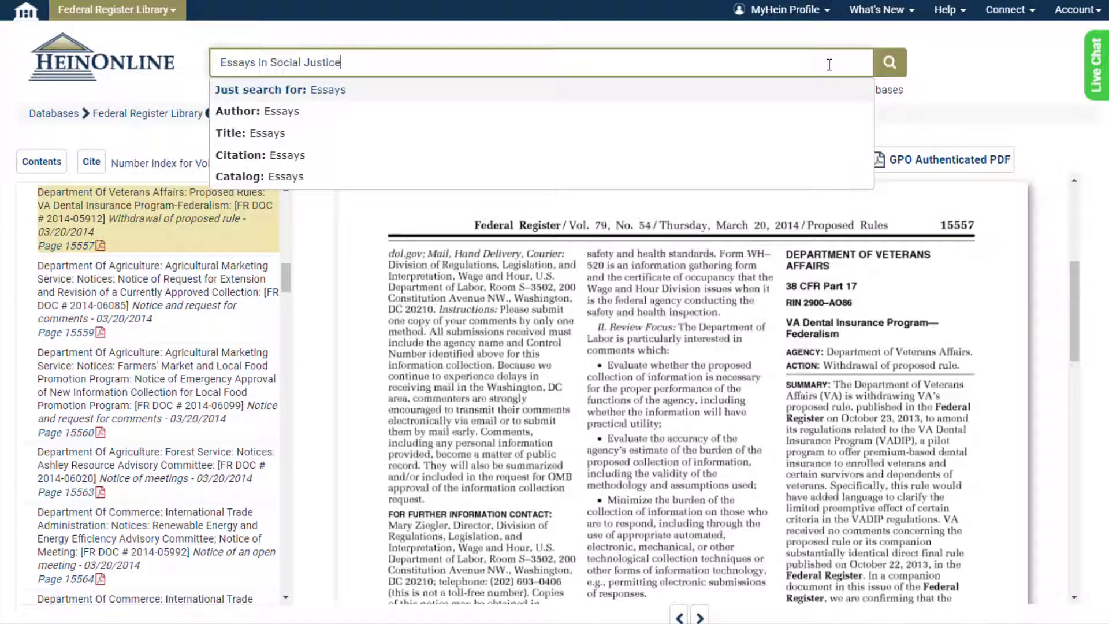
{"action": "left_click", "coordinate": [729, 177]}
{"action": "left_click", "coordinate": [885, 66]}
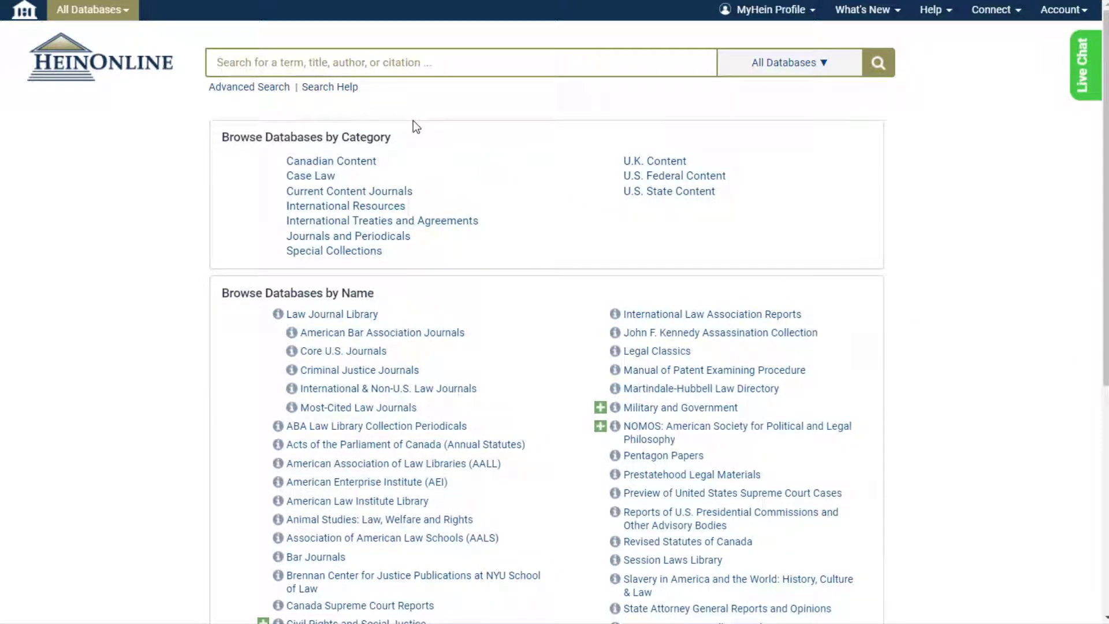
{"action": "left_click", "coordinate": [330, 87]}
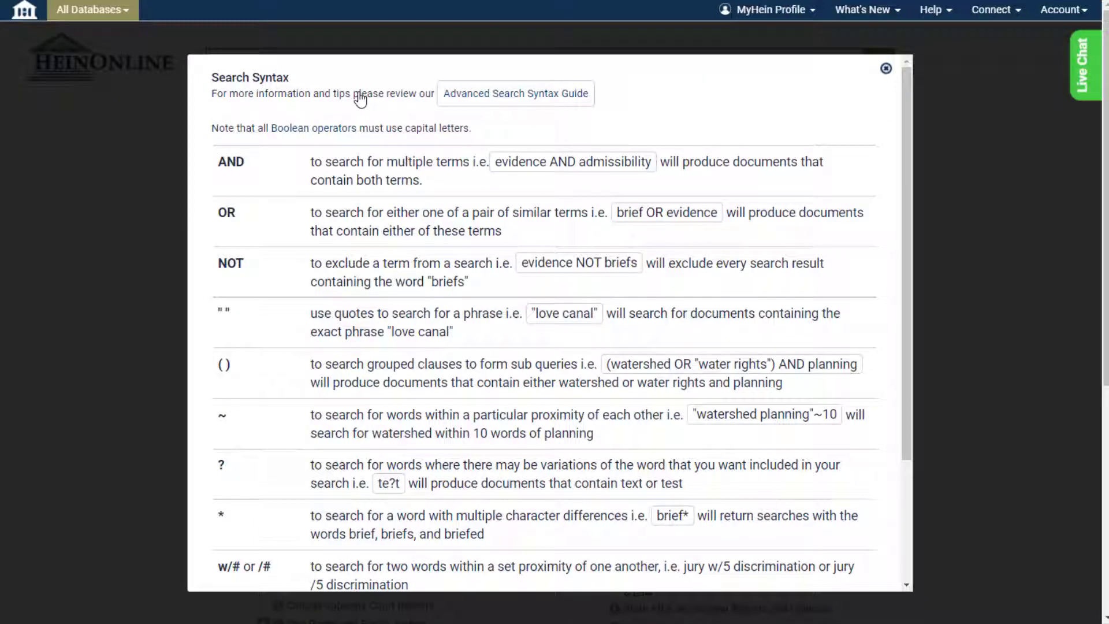
{"action": "scroll", "coordinate": [360, 98], "scroll_direction": "down", "scroll_amount": 3}
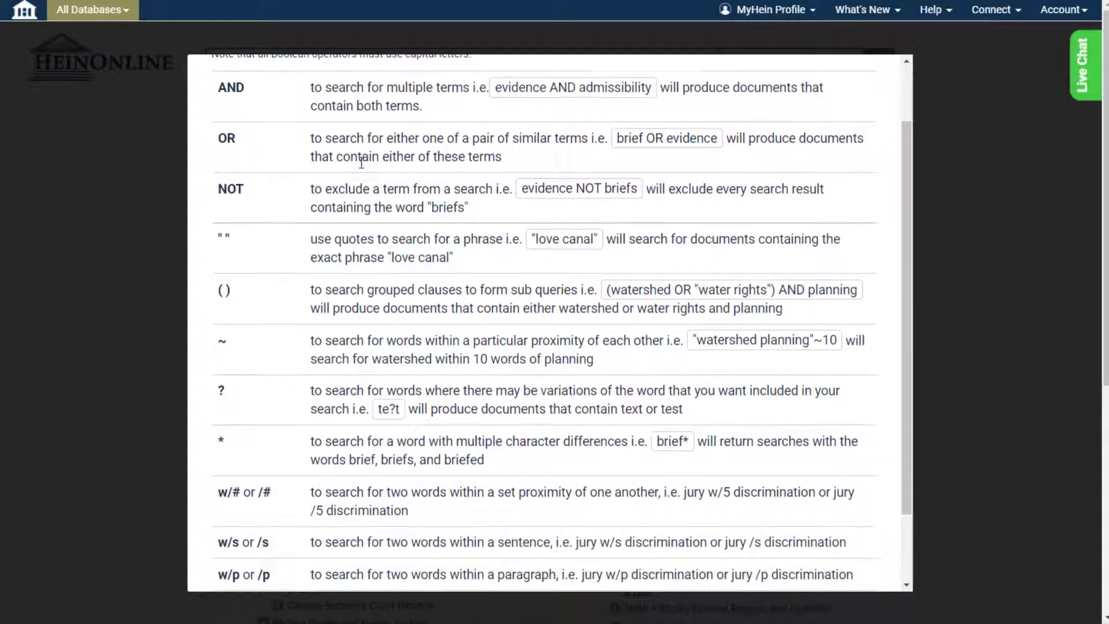
{"action": "scroll", "coordinate": [361, 162], "scroll_direction": "up", "scroll_amount": 3}
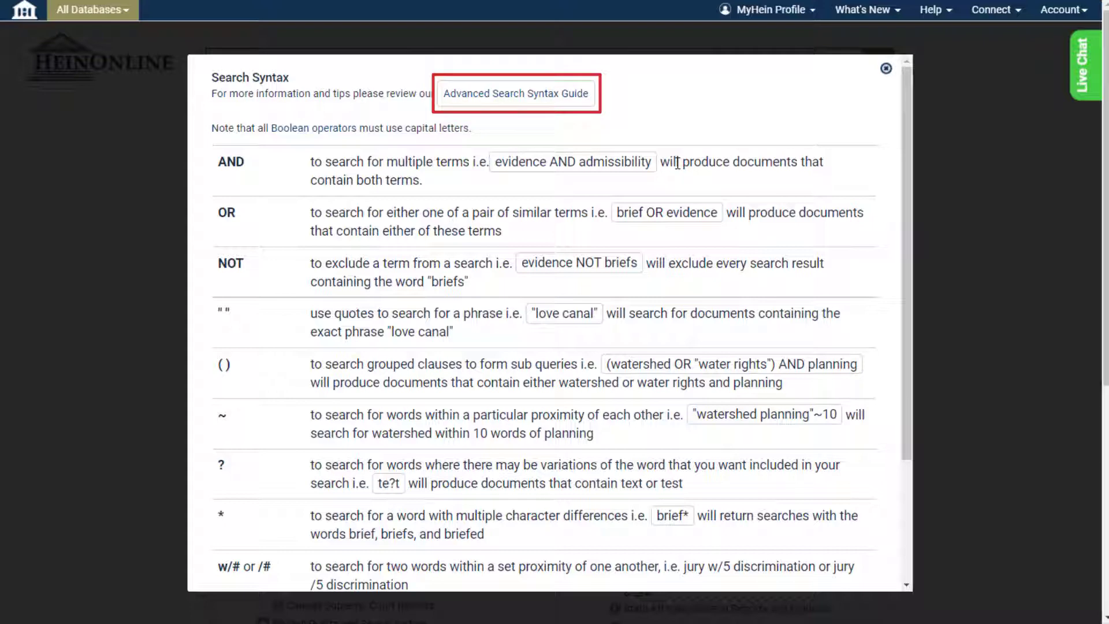
{"action": "left_click", "coordinate": [886, 69]}
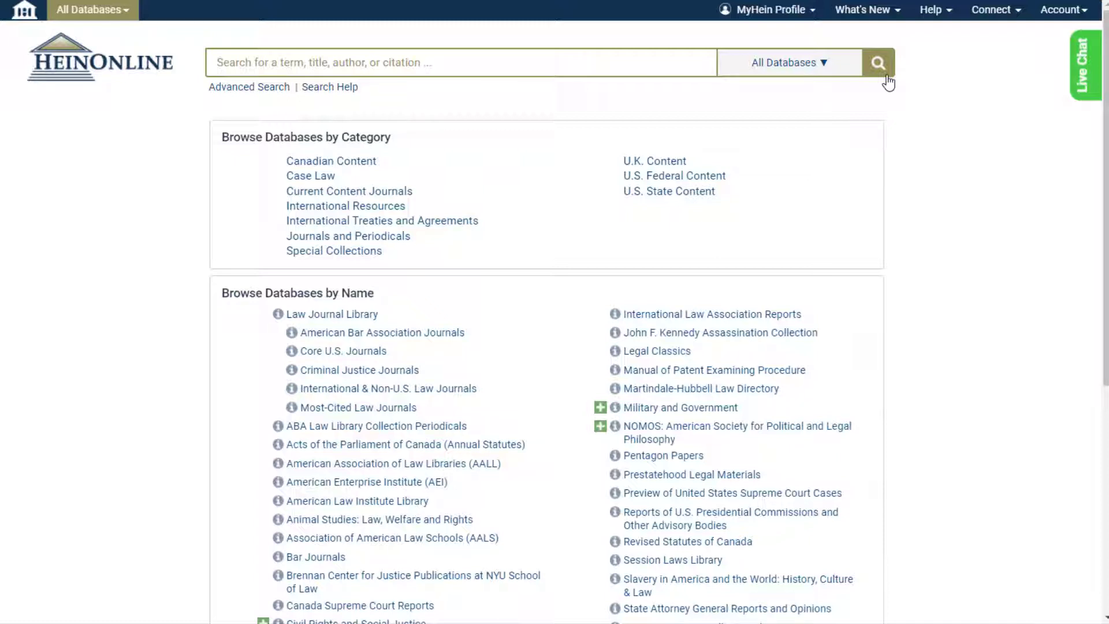
Step: Limit searching to Law Journal Library and Women and the Law, then enter "employment equality" AND women
{"action": "left_click", "coordinate": [822, 69]}
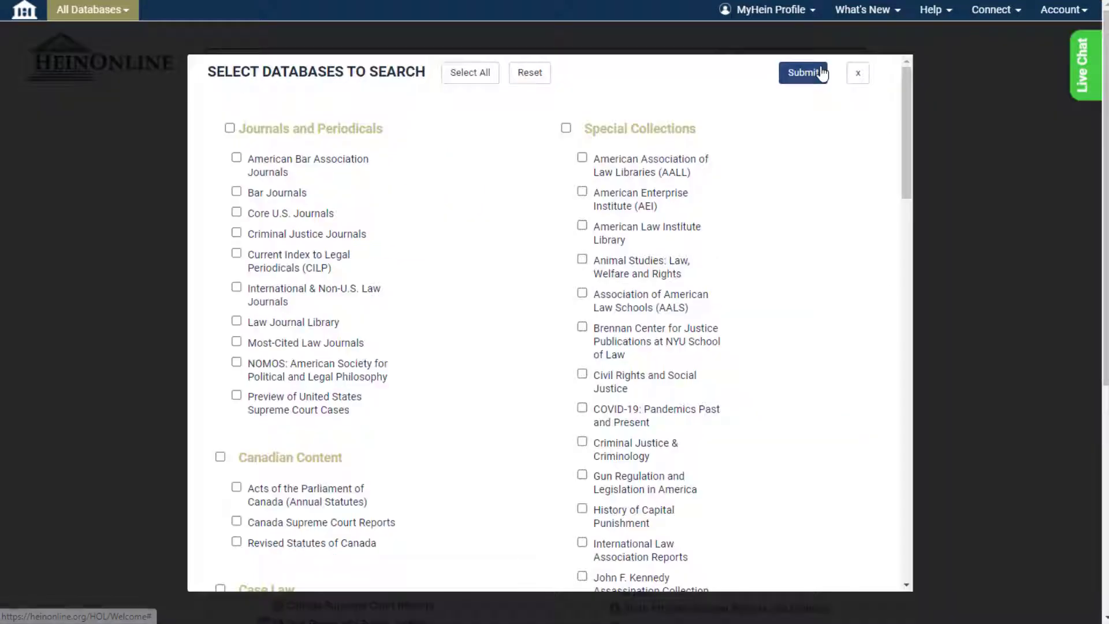
{"action": "left_click", "coordinate": [236, 321]}
{"action": "scroll", "coordinate": [497, 445], "scroll_direction": "down", "scroll_amount": 9}
{"action": "left_click", "coordinate": [577, 486]}
{"action": "scroll", "coordinate": [781, 106], "scroll_direction": "up", "scroll_amount": 9}
{"action": "left_click", "coordinate": [797, 76]}
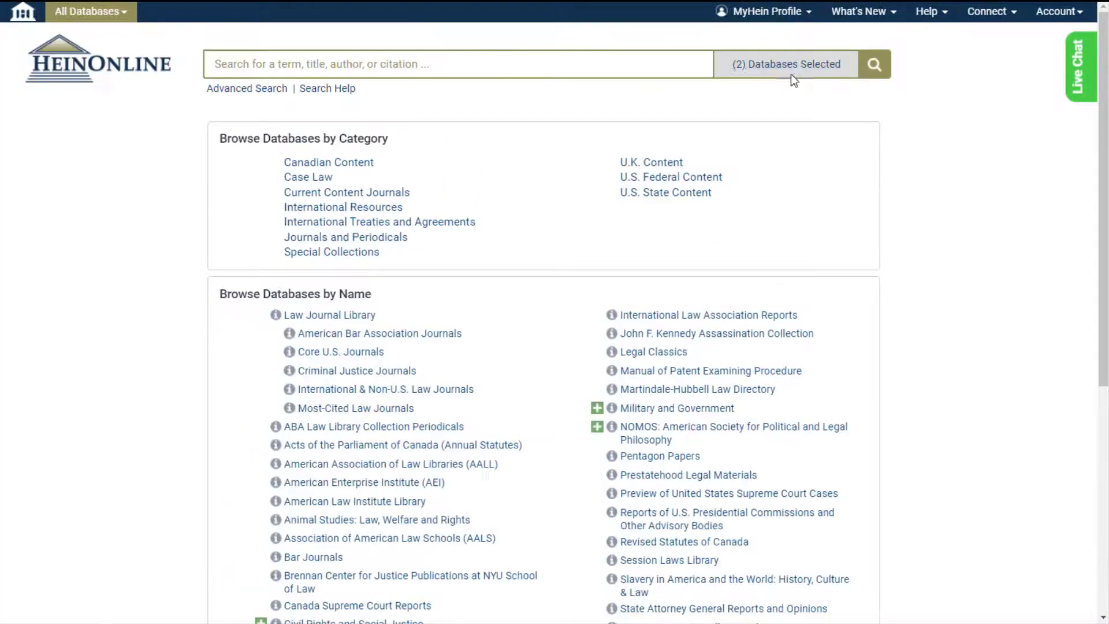
{"action": "left_click", "coordinate": [523, 67]}
{"action": "type", "text": "\"e"}
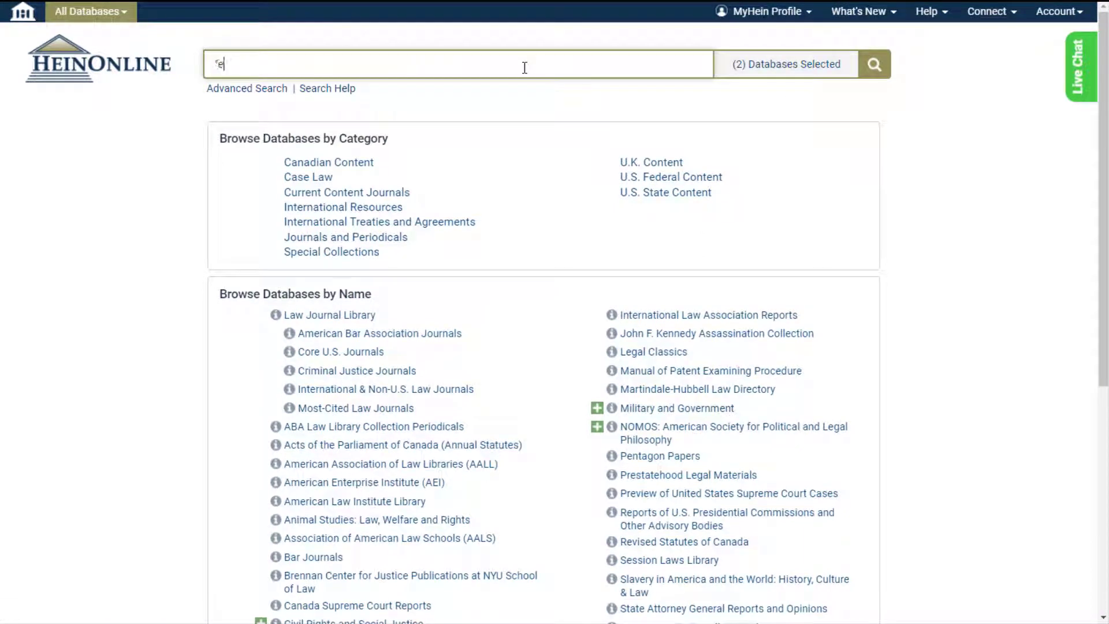
{"action": "type", "text": "mployment equality\" AND wo"}
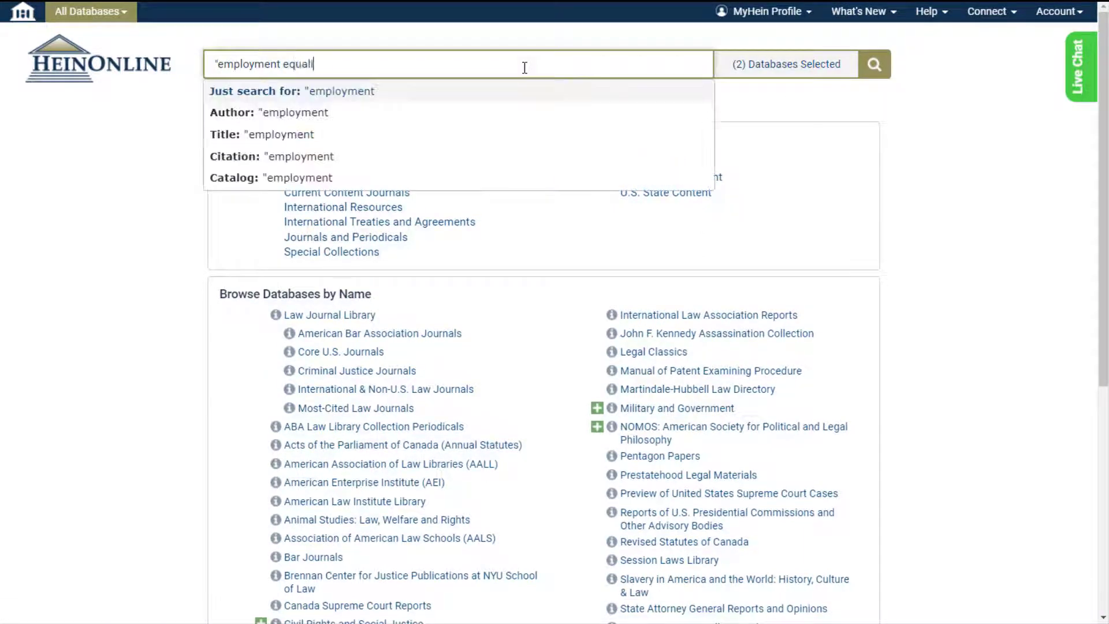
{"action": "type", "text": "men"}
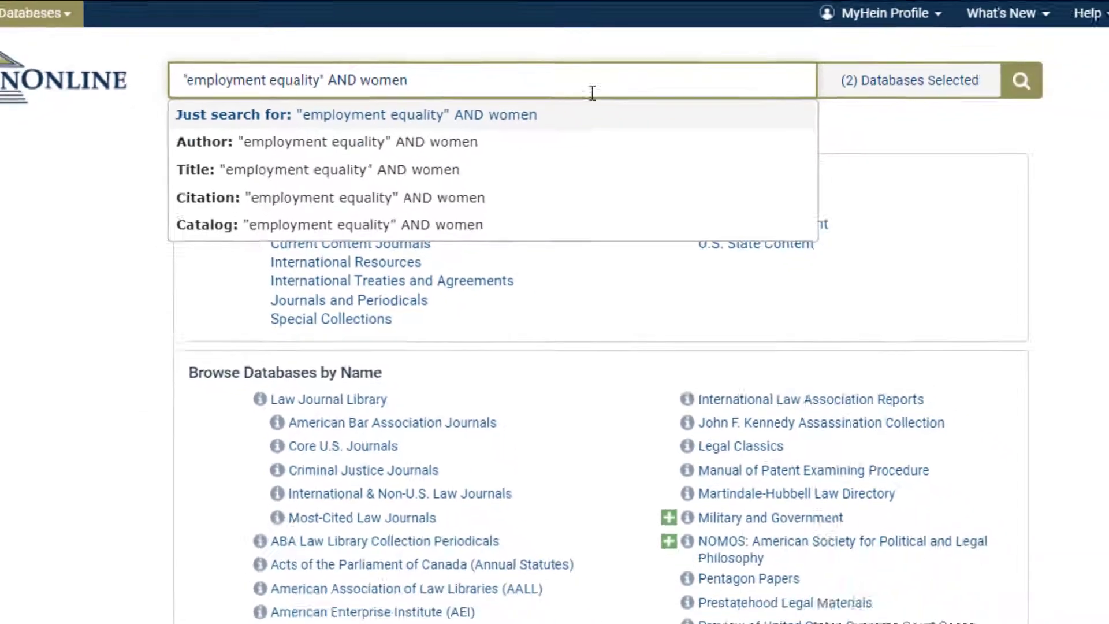
Step: Run the "employment equality" AND women search for 1,394 results and review the Section Type and Topic filters
{"action": "left_click", "coordinate": [874, 66]}
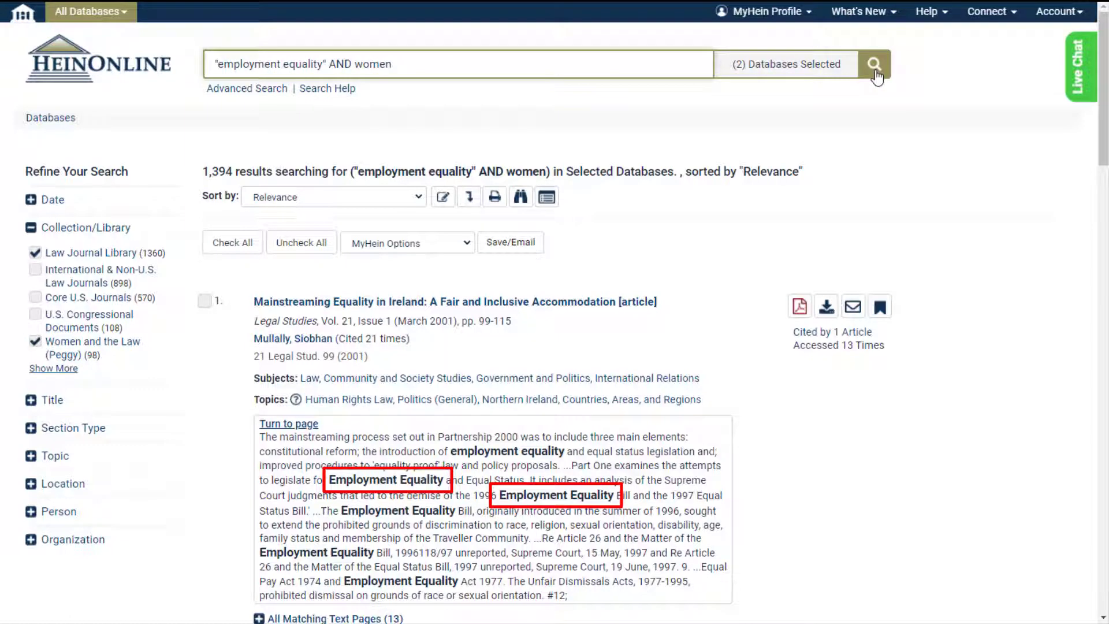
{"action": "left_click", "coordinate": [31, 432]}
{"action": "left_click", "coordinate": [30, 553]}
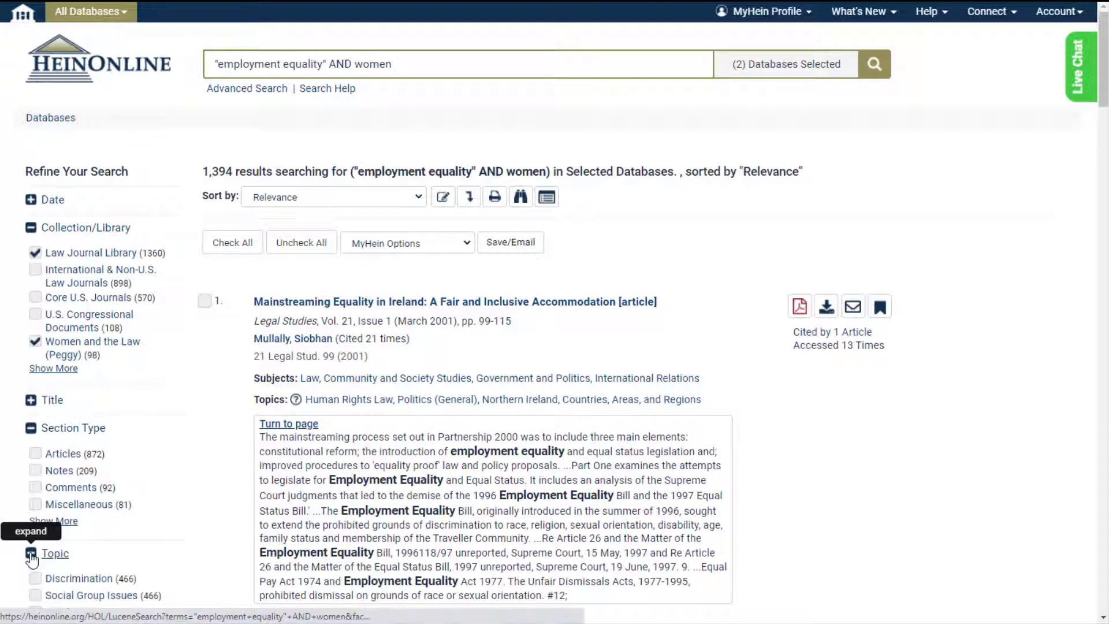
{"action": "scroll", "coordinate": [32, 559], "scroll_direction": "down", "scroll_amount": 3}
{"action": "left_click", "coordinate": [31, 406]}
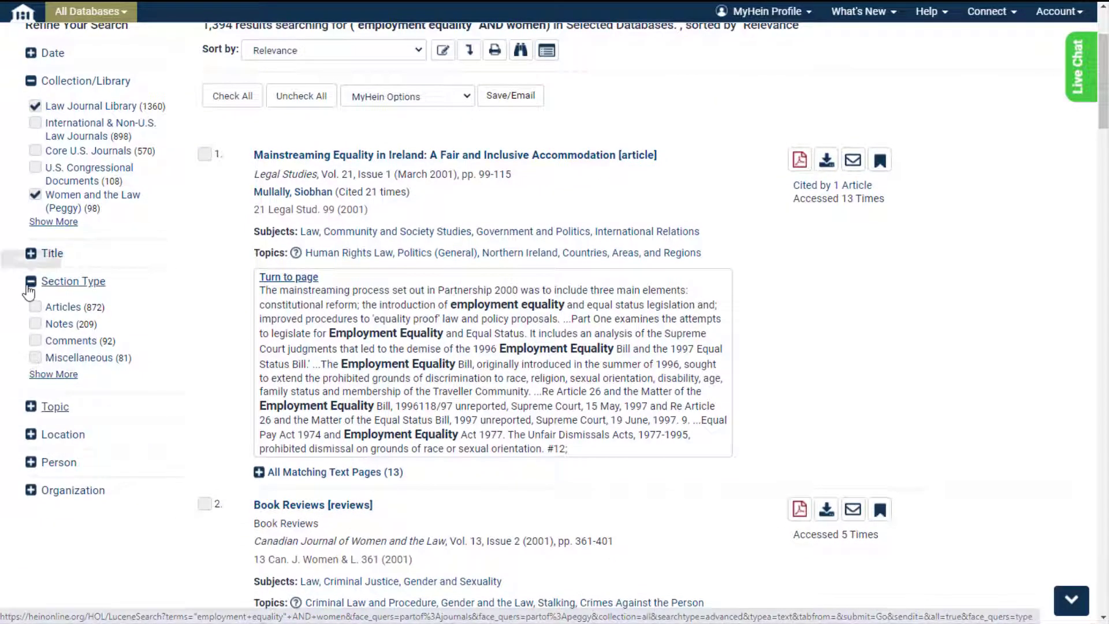
{"action": "left_click", "coordinate": [31, 281]}
{"action": "scroll", "coordinate": [167, 335], "scroll_direction": "up", "scroll_amount": 3}
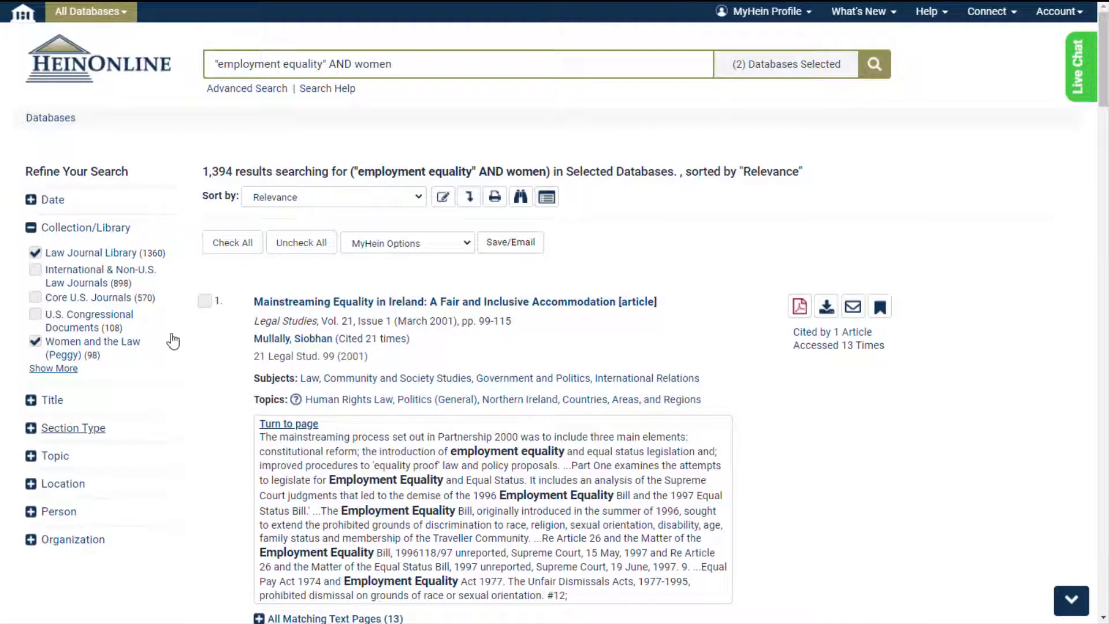
{"action": "left_click", "coordinate": [332, 199]}
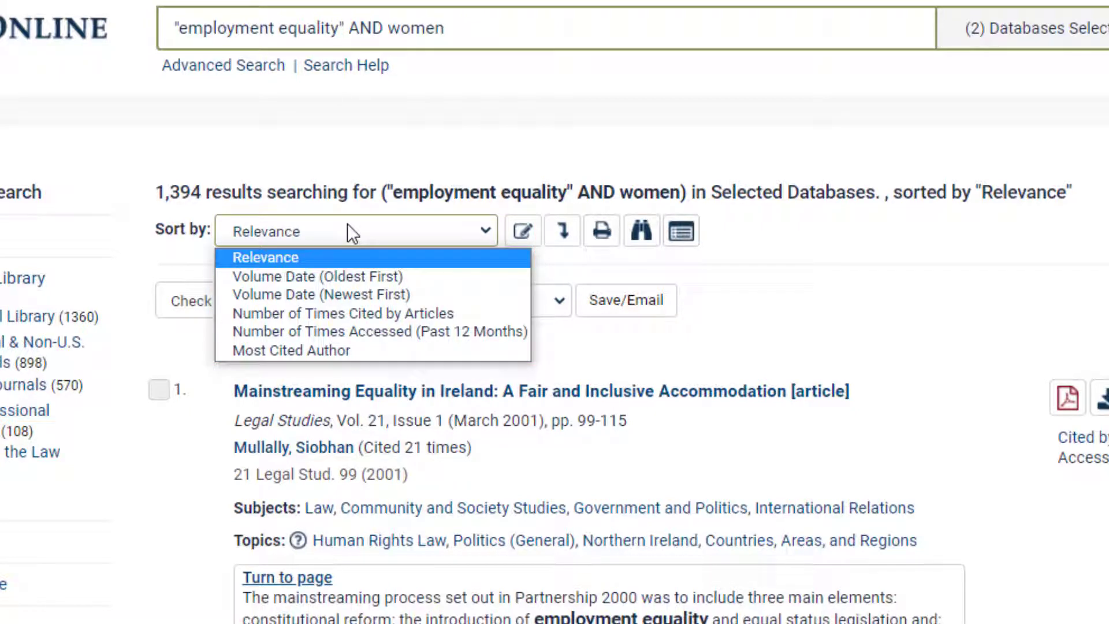
Step: Sort the results by Number of Times Cited by Articles
{"action": "left_click", "coordinate": [526, 319]}
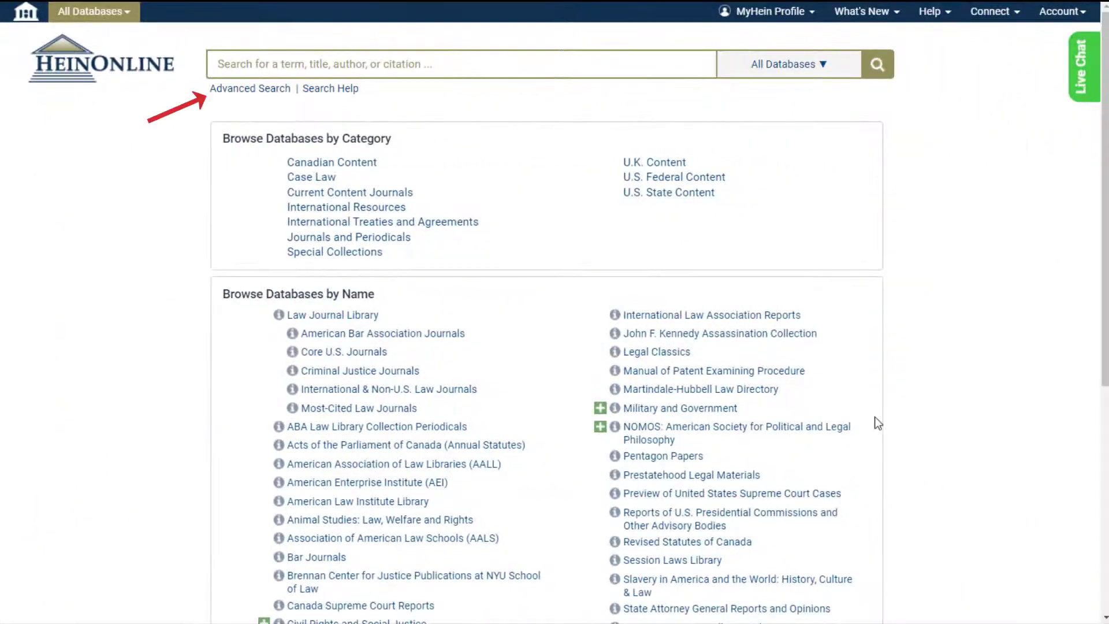
Step: Go to Advanced Search and open its Citation Format Guide
{"action": "left_click", "coordinate": [214, 98]}
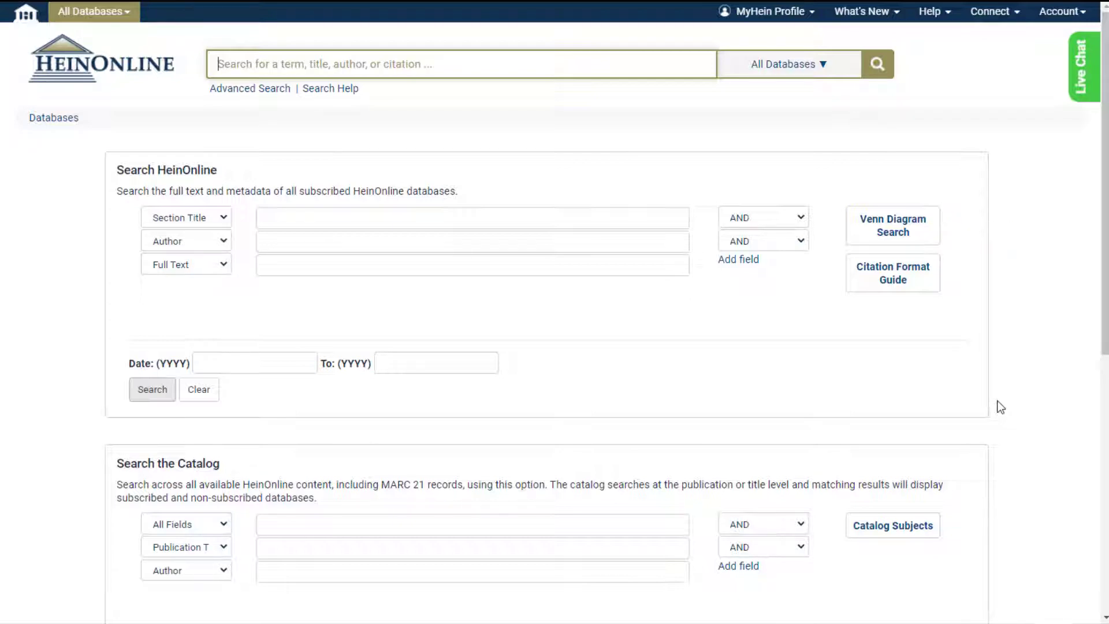
{"action": "left_click", "coordinate": [893, 283]}
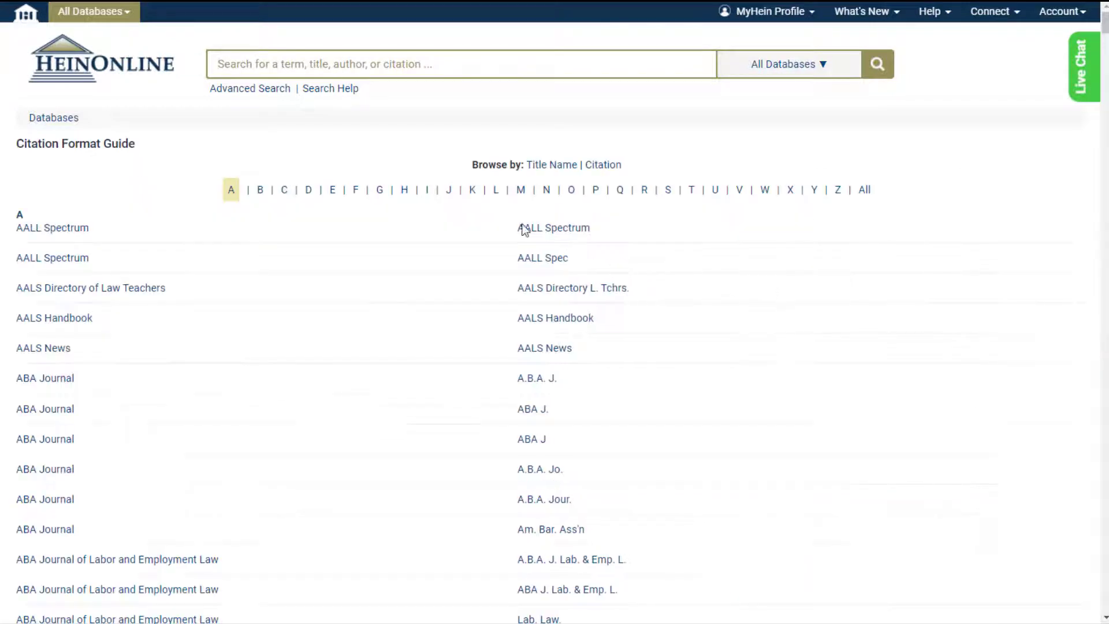
Step: Find Harvard Law Review under H in the guide and retrieve volume 4, page 193
{"action": "left_click", "coordinate": [405, 191]}
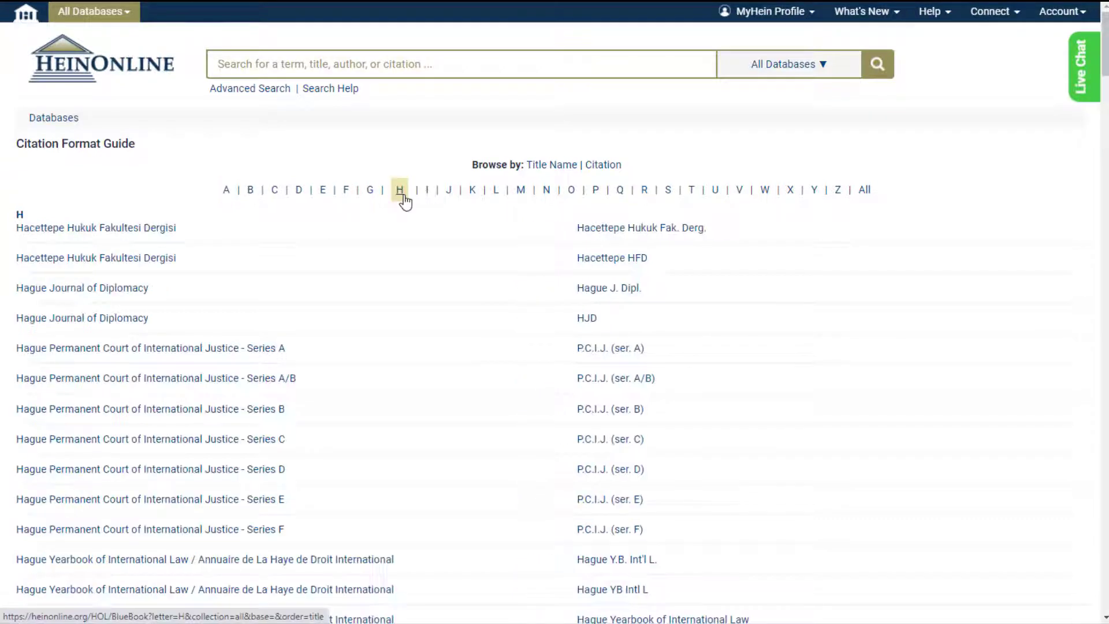
{"action": "key", "text": "ctrl+f"}
{"action": "type", "text": "harvard law review"}
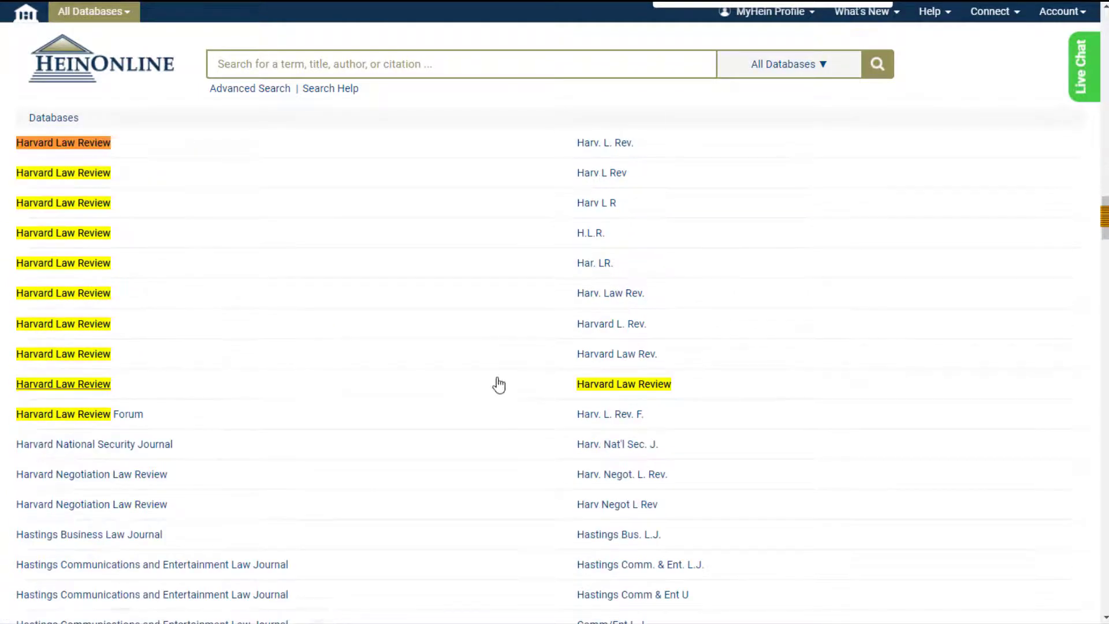
{"action": "left_click", "coordinate": [290, 268]}
{"action": "left_click", "coordinate": [145, 298]}
{"action": "type", "text": "4"}
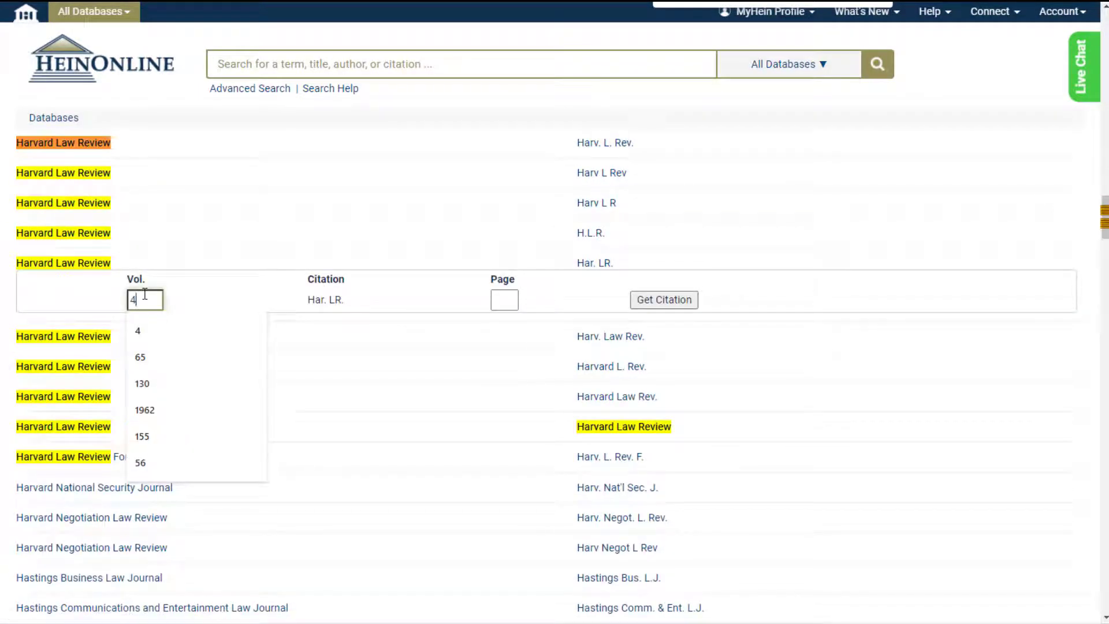
{"action": "left_click", "coordinate": [504, 299]}
{"action": "type", "text": "193"}
{"action": "left_click", "coordinate": [665, 299]}
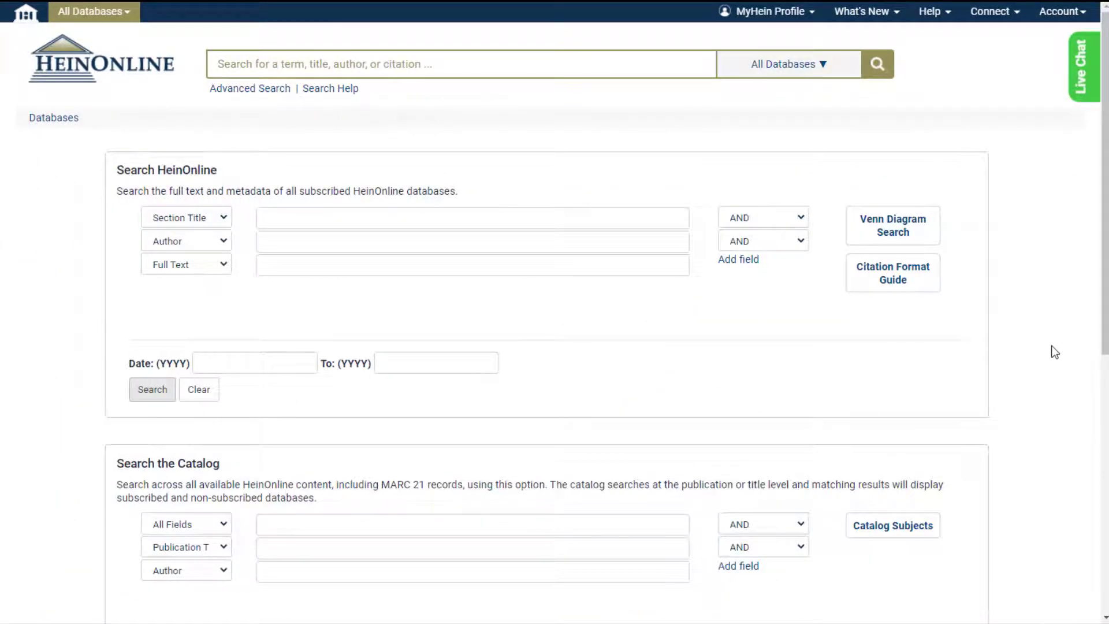
Step: Scroll to Search the Catalog and check which fields the All Fields list offers
{"action": "scroll", "coordinate": [1052, 345], "scroll_direction": "down", "scroll_amount": 5}
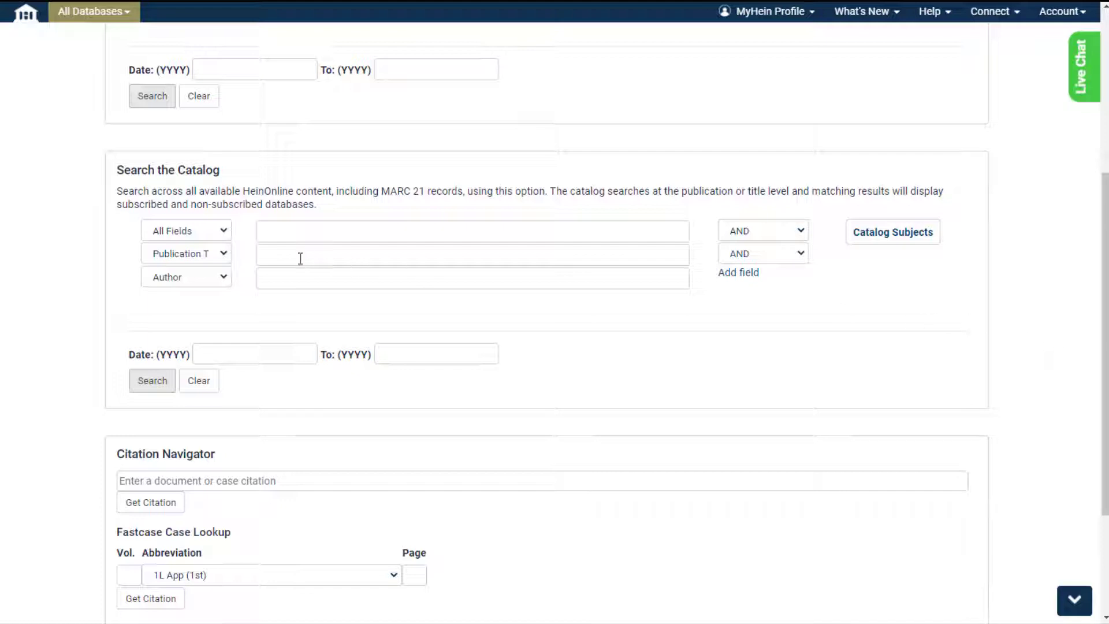
{"action": "left_click", "coordinate": [225, 231]}
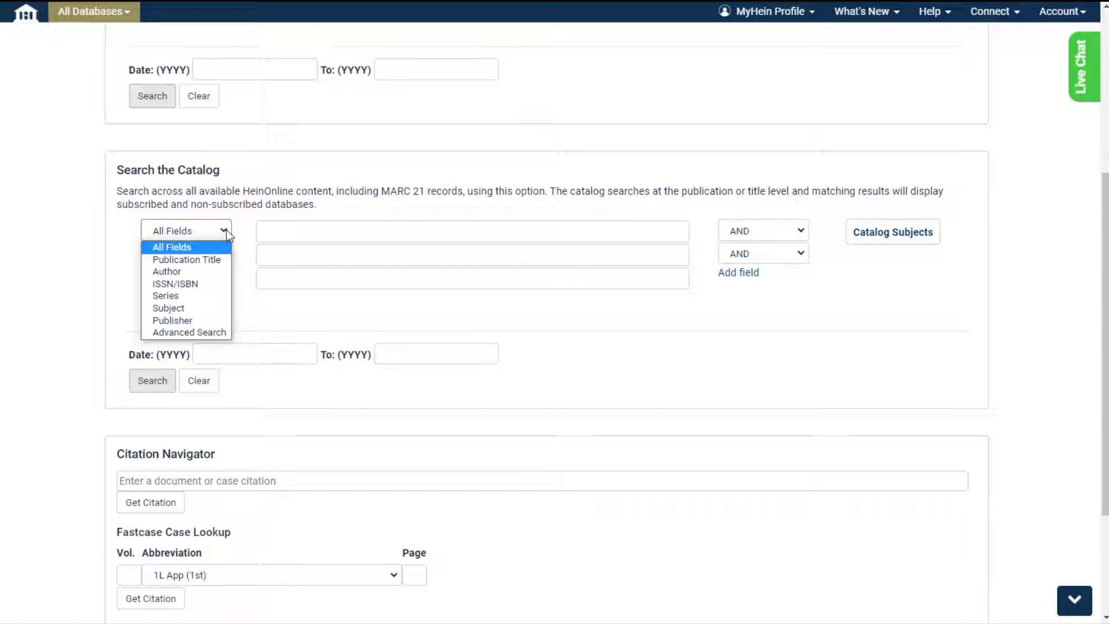
{"action": "left_click", "coordinate": [227, 230]}
Step: Enter 'civil rights' as the catalog Publication Title term, then scroll to Citation Navigator
{"action": "left_click", "coordinate": [287, 255]}
{"action": "type", "text": "civil rights"}
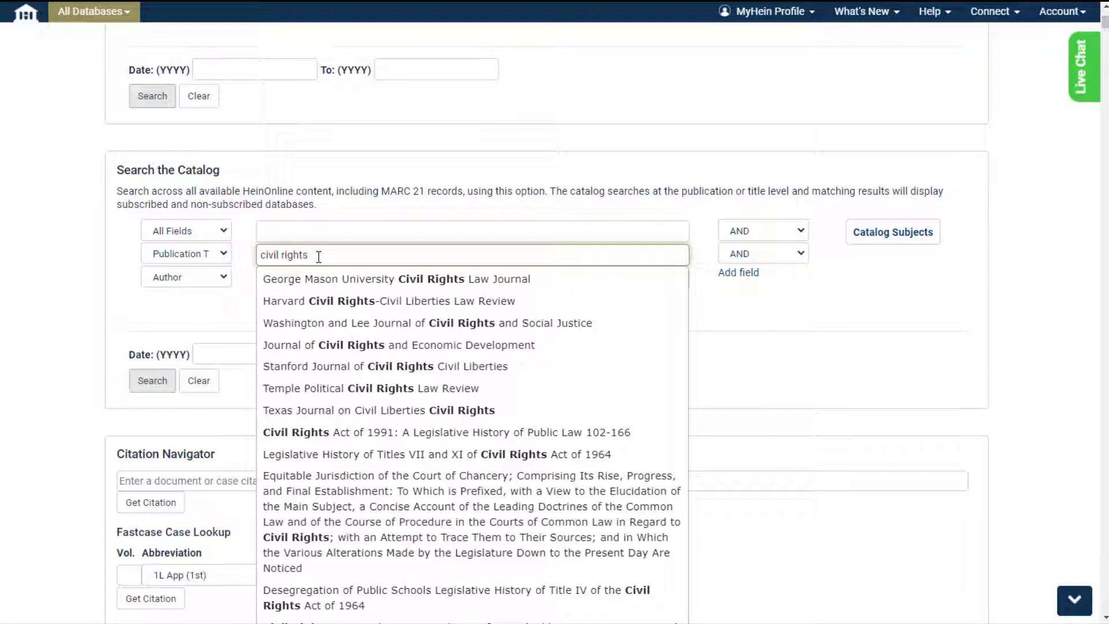
{"action": "left_click", "coordinate": [899, 394]}
{"action": "scroll", "coordinate": [901, 394], "scroll_direction": "down", "scroll_amount": 3}
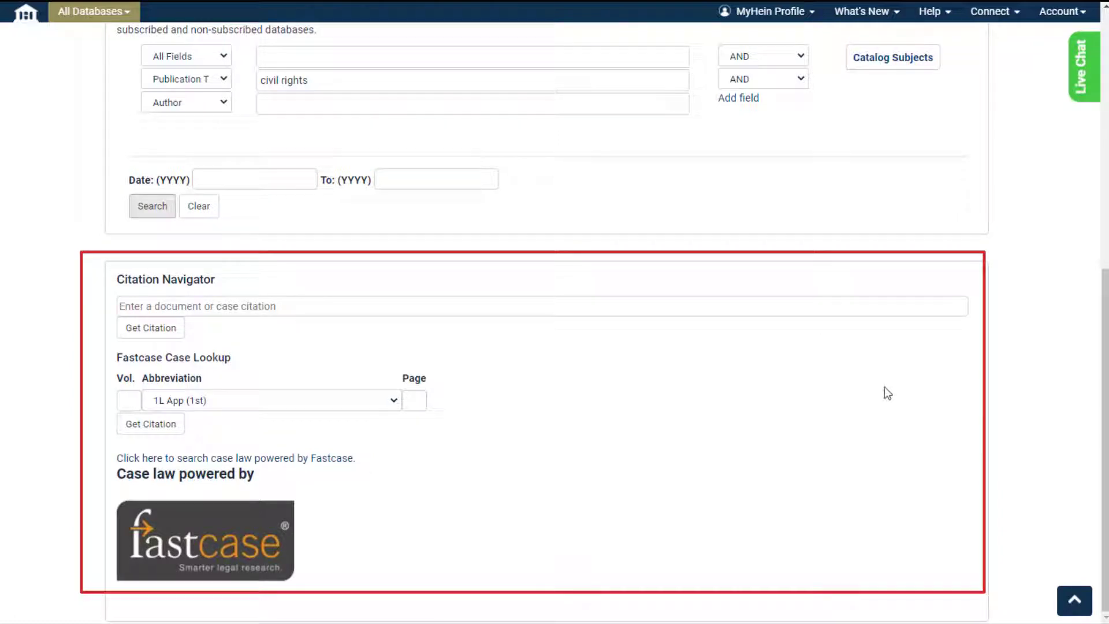
Step: Enter the citation '4 harv. l. rev. 193' in Citation Navigator, then clear it
{"action": "left_click", "coordinate": [470, 307]}
{"action": "type", "text": "4 harv. l. rev. 193"}
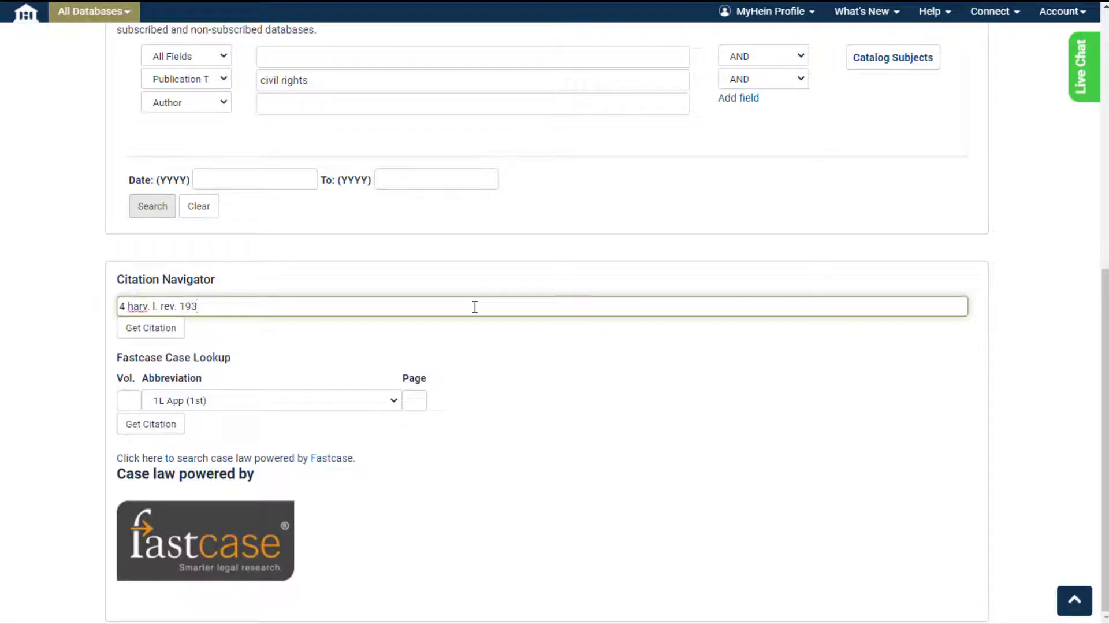
{"action": "key", "text": "ctrl+a"}
{"action": "key", "text": "BackSpace"}
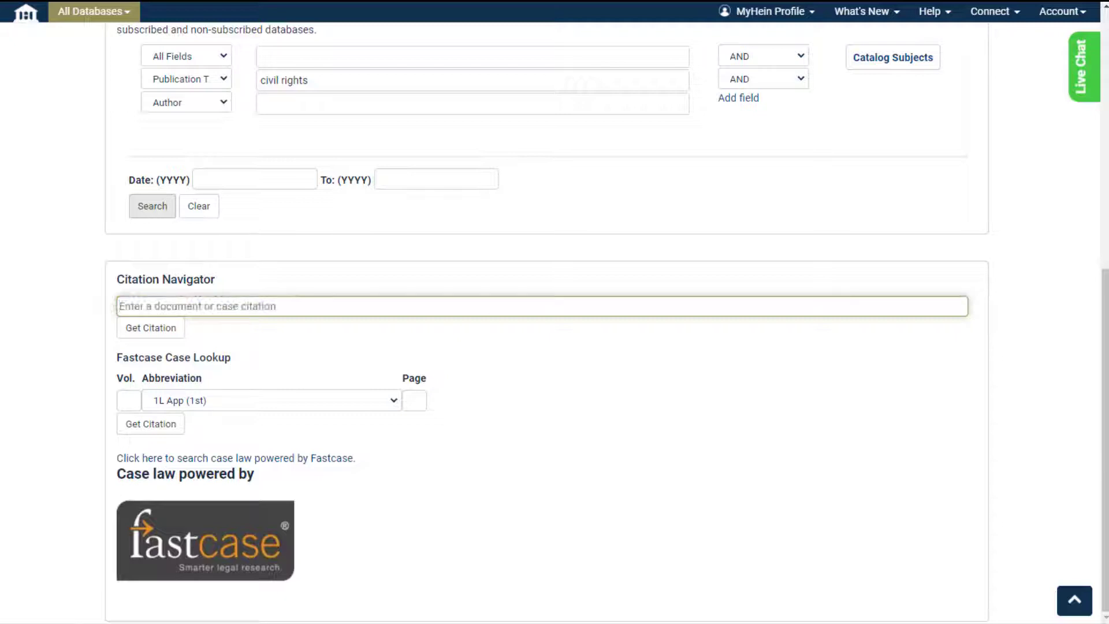
Step: Browse the Fastcase reporter abbreviation list and close it without changing the selection
{"action": "left_click", "coordinate": [395, 409]}
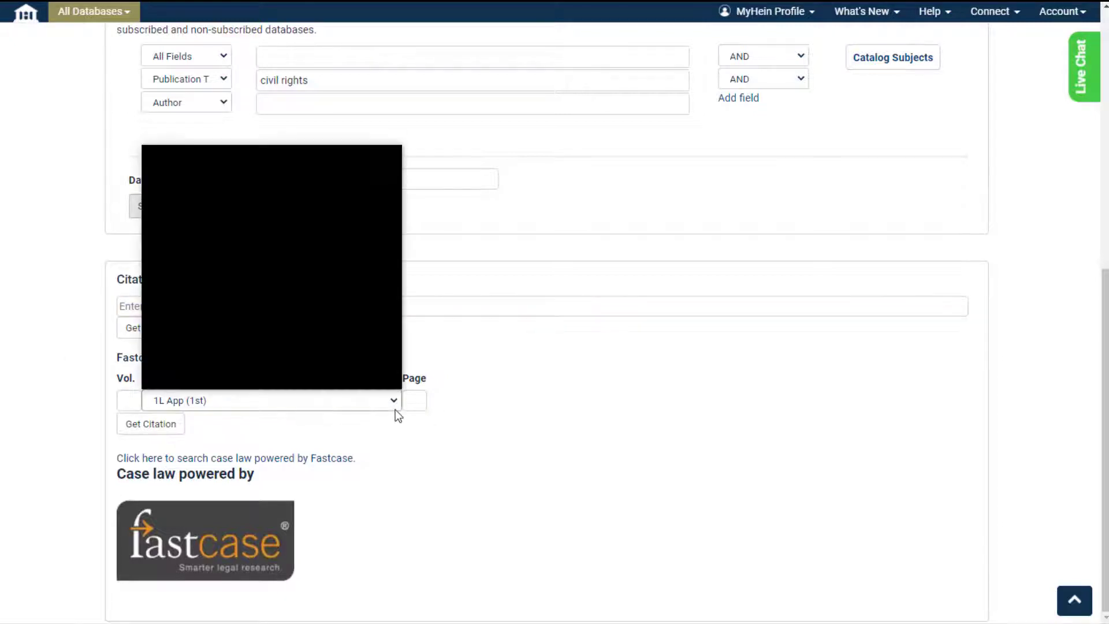
{"action": "scroll", "coordinate": [368, 342], "scroll_direction": "down", "scroll_amount": 5}
{"action": "scroll", "coordinate": [369, 343], "scroll_direction": "down", "scroll_amount": 5}
{"action": "left_click", "coordinate": [382, 423]}
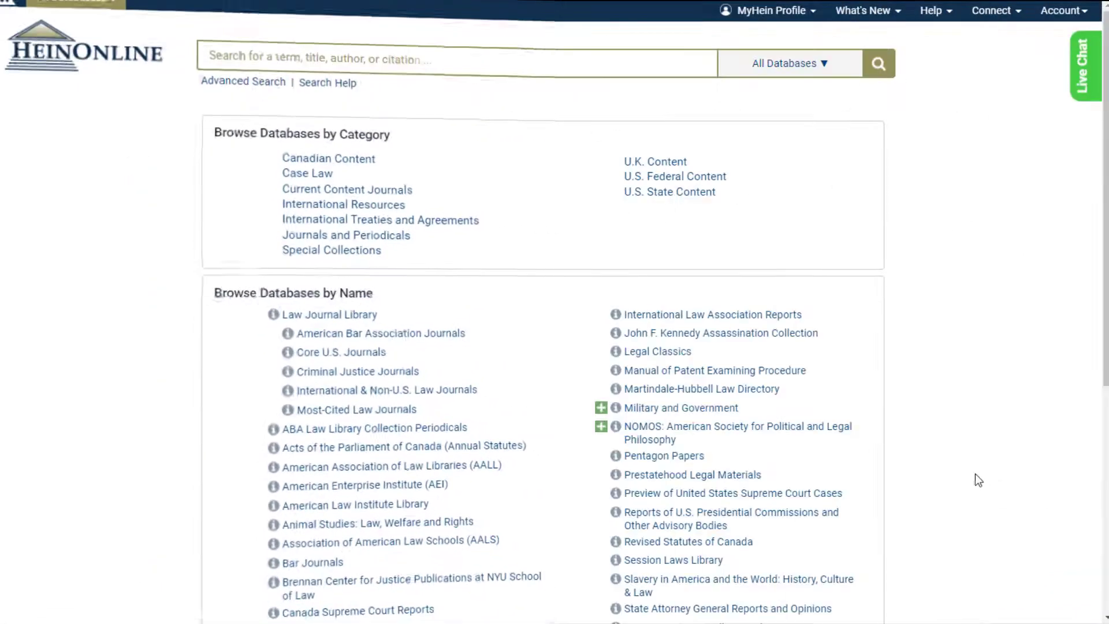
Step: Open the U.S. Congressional Serial Set collection and its Advanced Search form
{"action": "scroll", "coordinate": [971, 478], "scroll_direction": "down", "scroll_amount": 1}
{"action": "scroll", "coordinate": [971, 477], "scroll_direction": "down", "scroll_amount": 5}
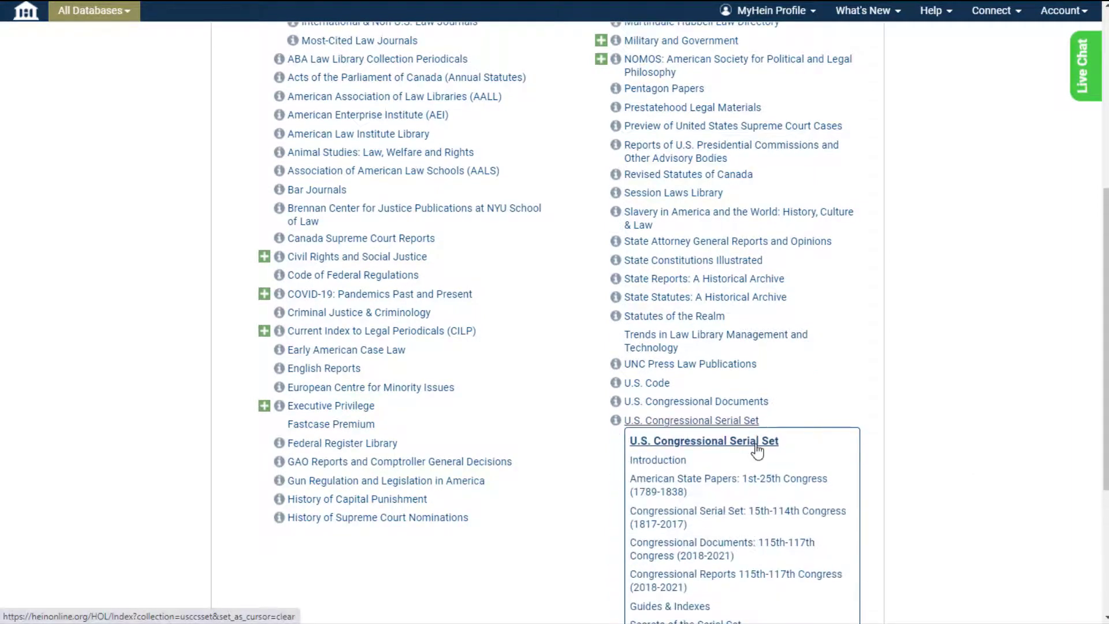
{"action": "left_click", "coordinate": [756, 443]}
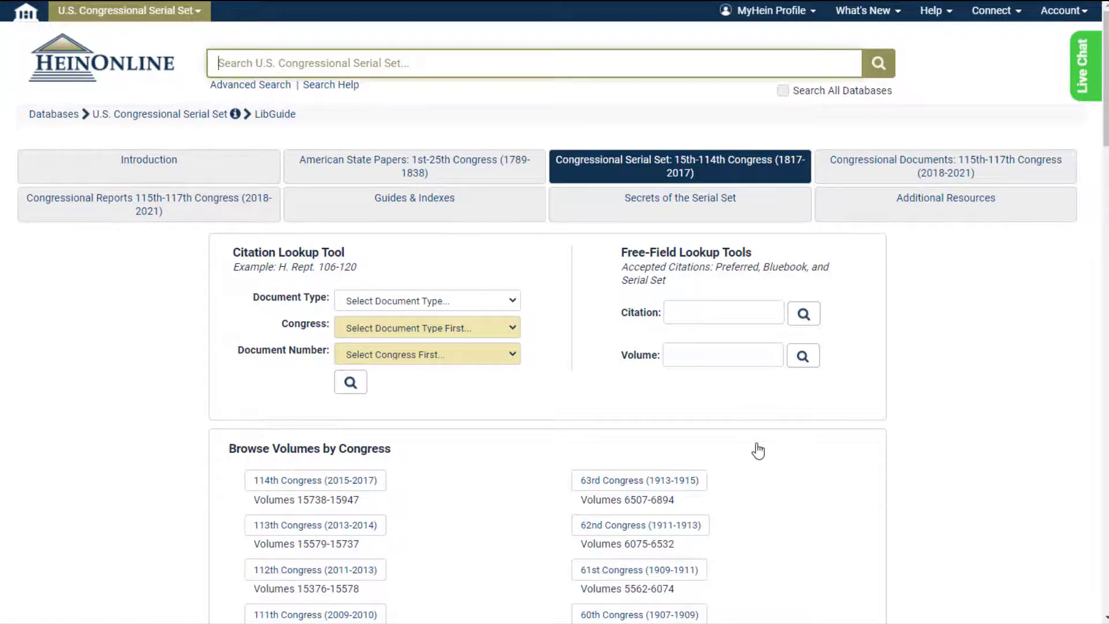
{"action": "left_click", "coordinate": [278, 93]}
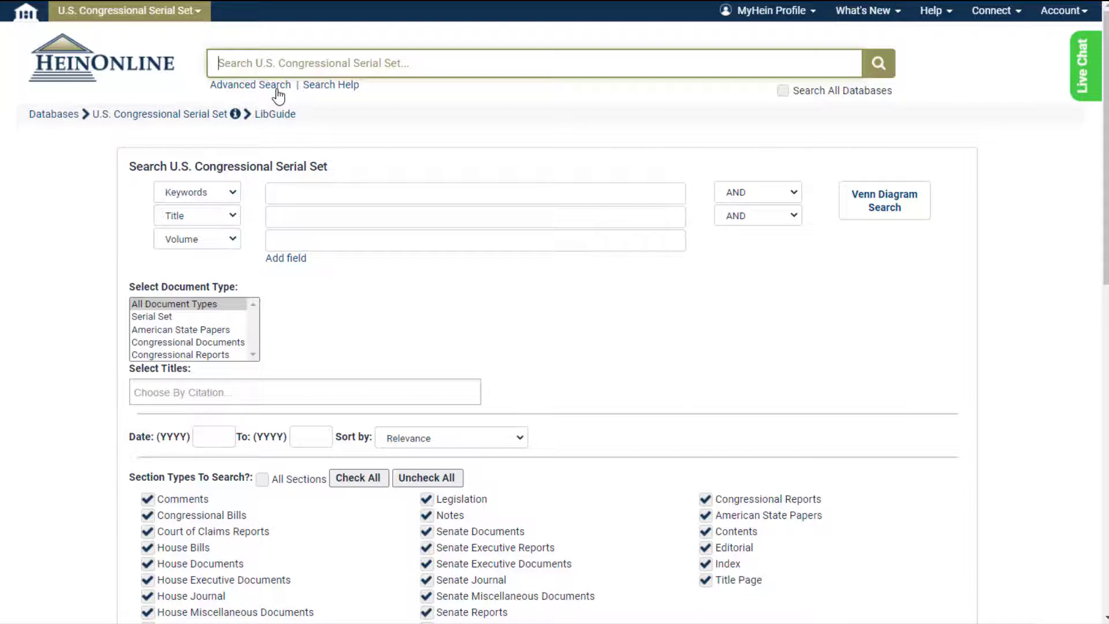
Step: Enter the keyword phrase "americans with disabilities act" in the Serial Set search
{"action": "left_click", "coordinate": [302, 187]}
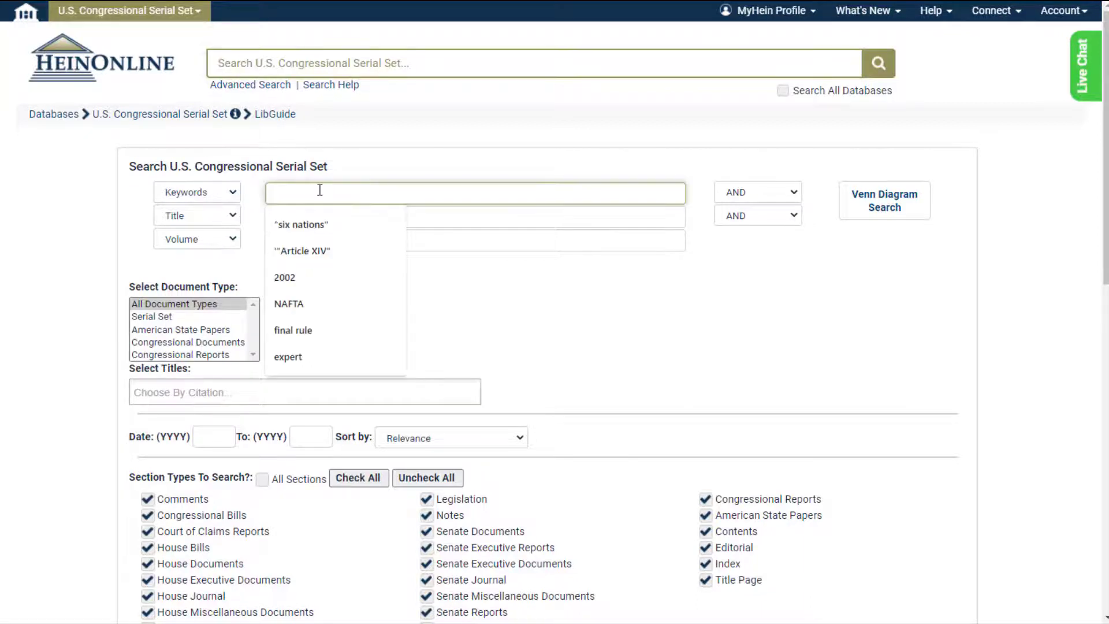
{"action": "type", "text": "\"americans with disabilities act\""}
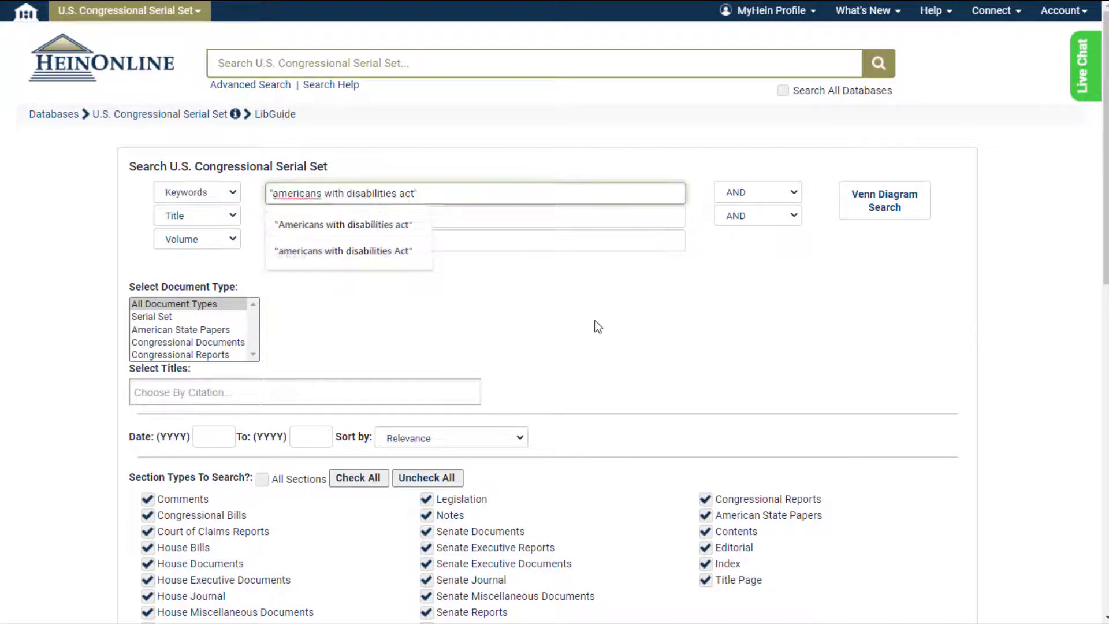
{"action": "left_click", "coordinate": [575, 320]}
Step: Limit the section types to House Reports and Senate Reports only
{"action": "scroll", "coordinate": [574, 320], "scroll_direction": "down", "scroll_amount": 4}
{"action": "left_click", "coordinate": [428, 258]}
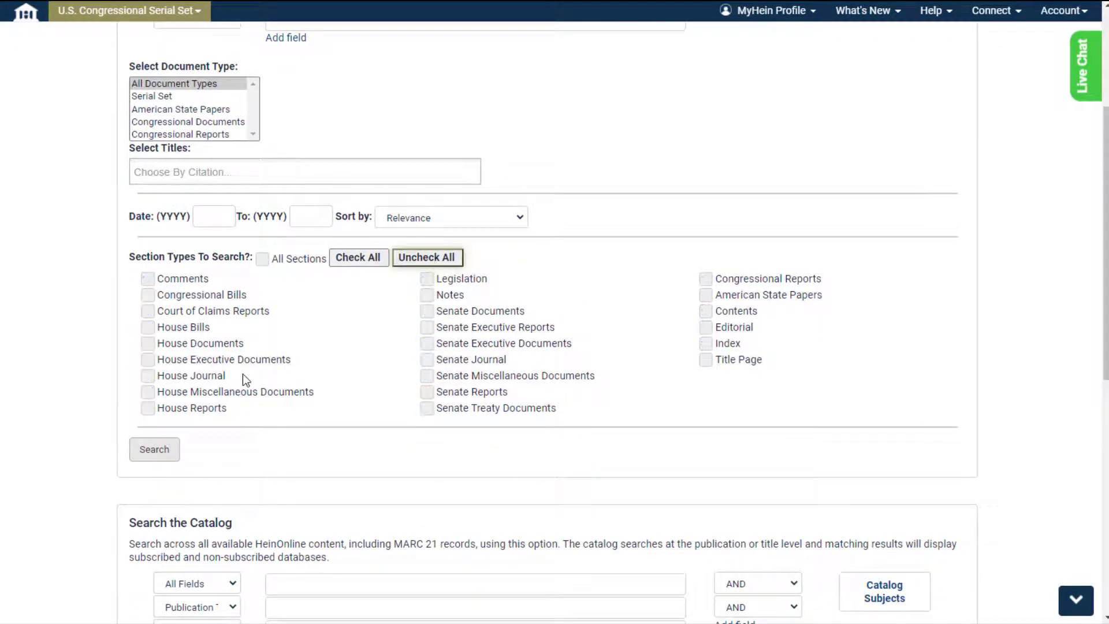
{"action": "left_click", "coordinate": [147, 408]}
{"action": "left_click", "coordinate": [427, 392]}
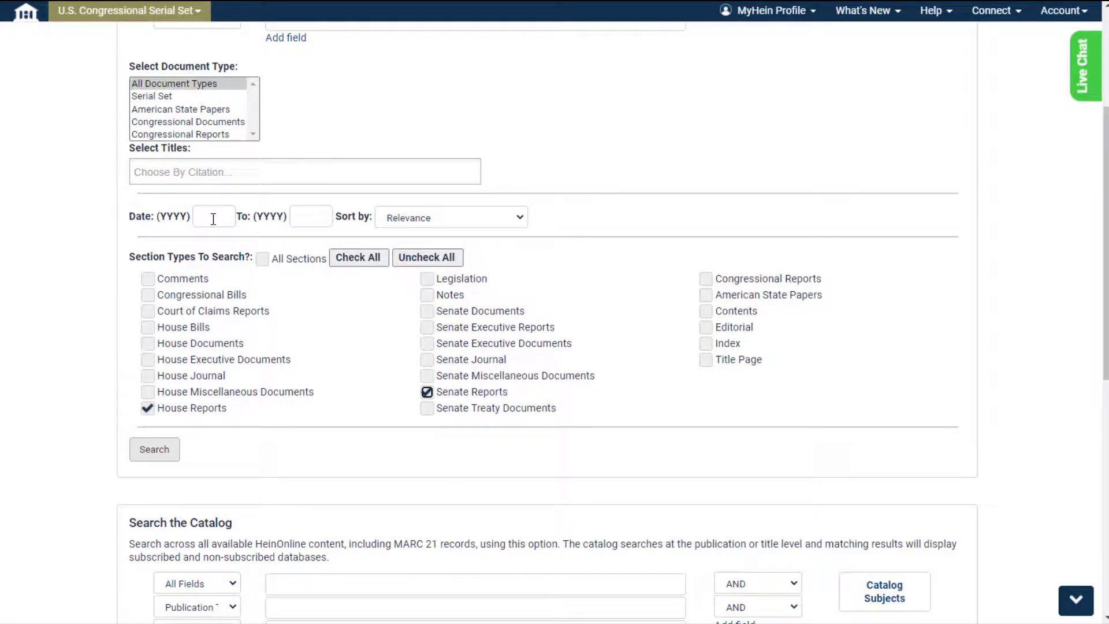
Step: Restrict the date range to 2016 through 2016 and run the search
{"action": "left_click", "coordinate": [213, 219]}
{"action": "type", "text": "2016"}
{"action": "key", "text": "Tab"}
{"action": "type", "text": "2016"}
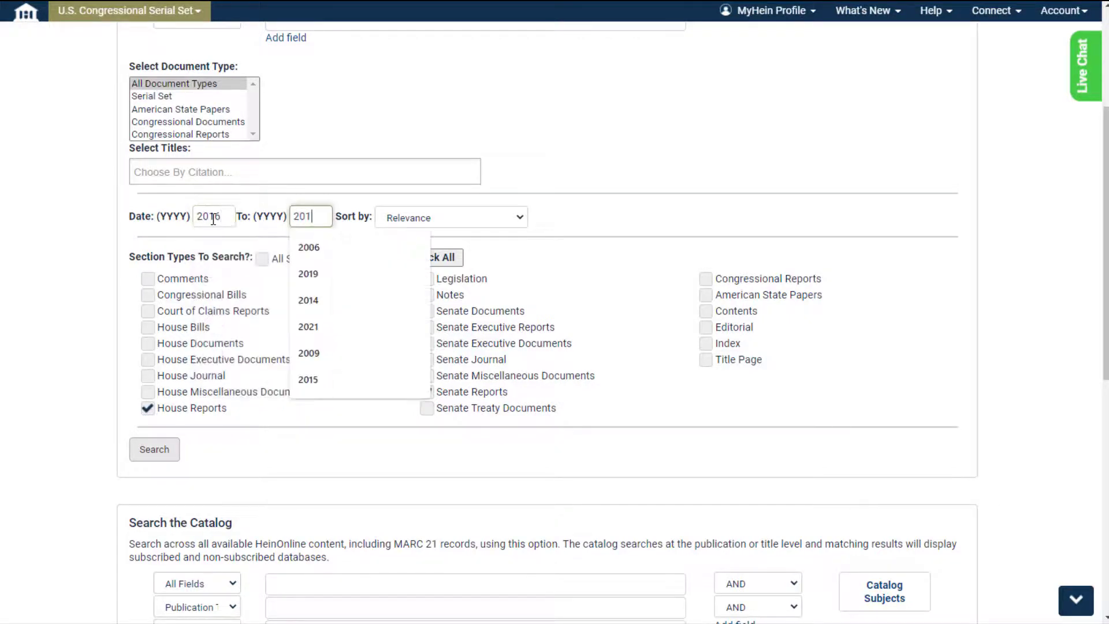
{"action": "left_click", "coordinate": [152, 450]}
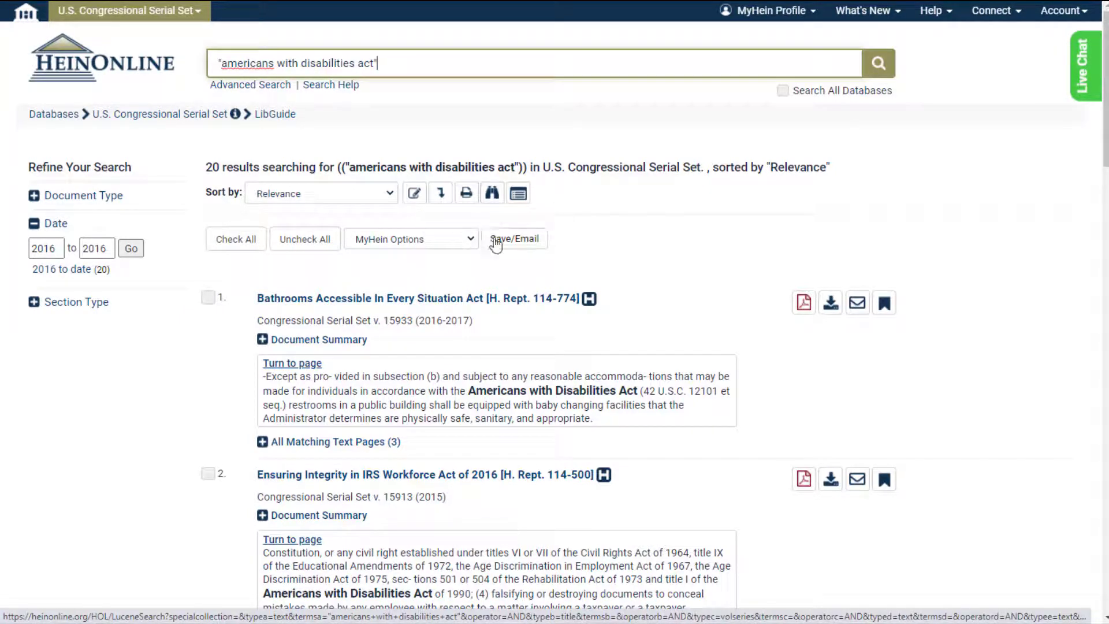
Step: Open House Report 114-774, Bathrooms Accessible In Every Situation Act, and its search-within-document box
{"action": "left_click", "coordinate": [494, 298]}
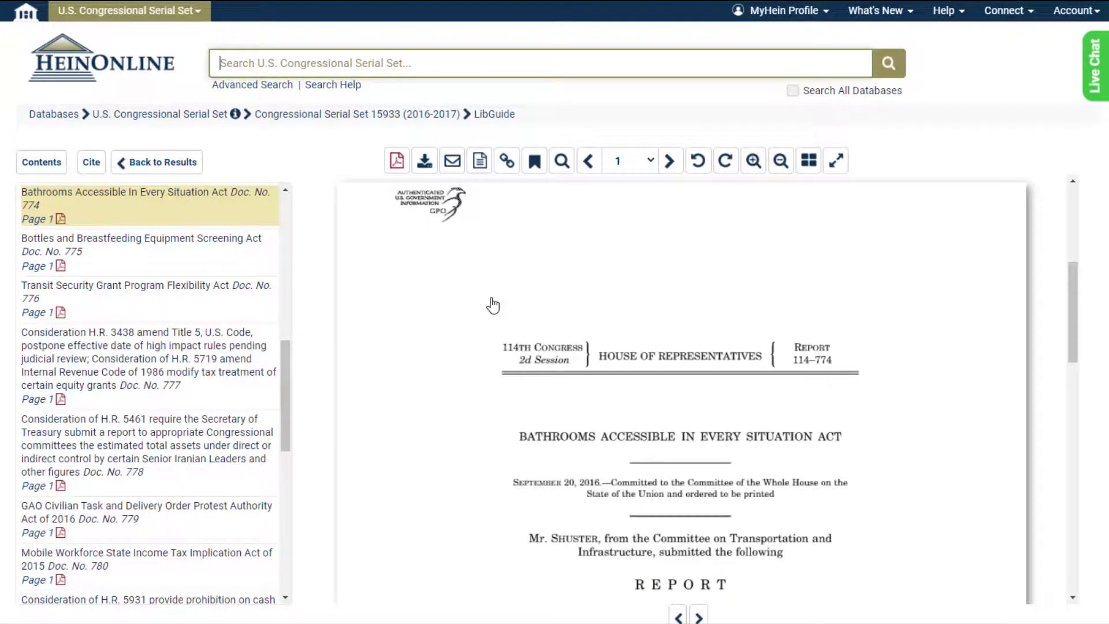
{"action": "left_click", "coordinate": [563, 162]}
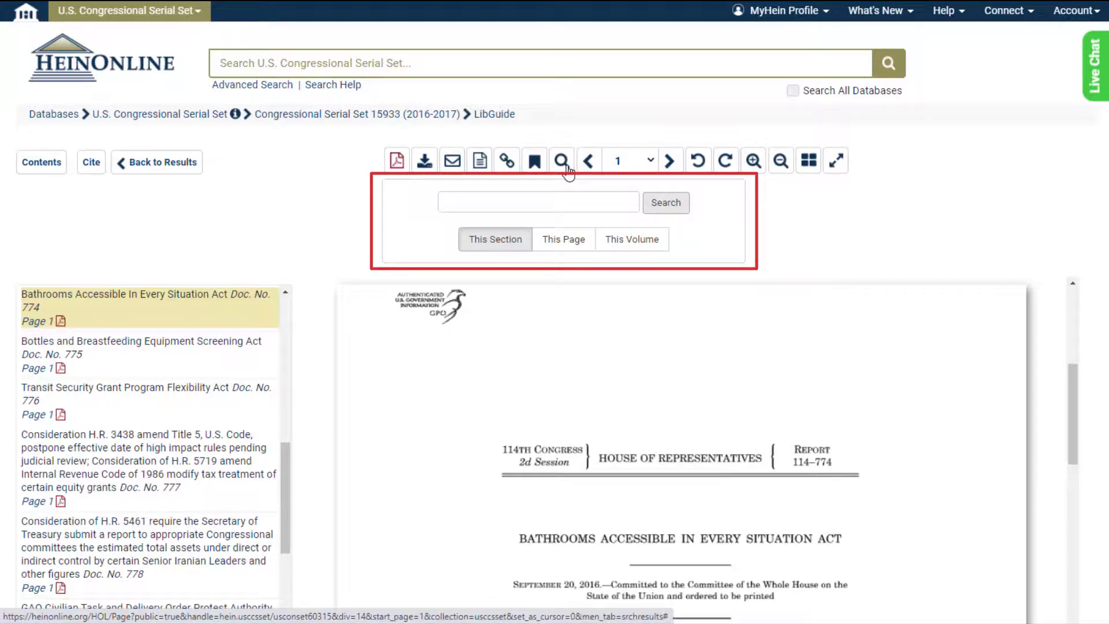
Step: Search the report for 'baby OR babies' and go to highlighted page 2
{"action": "left_click", "coordinate": [568, 205]}
{"action": "type", "text": "baby OR babies"}
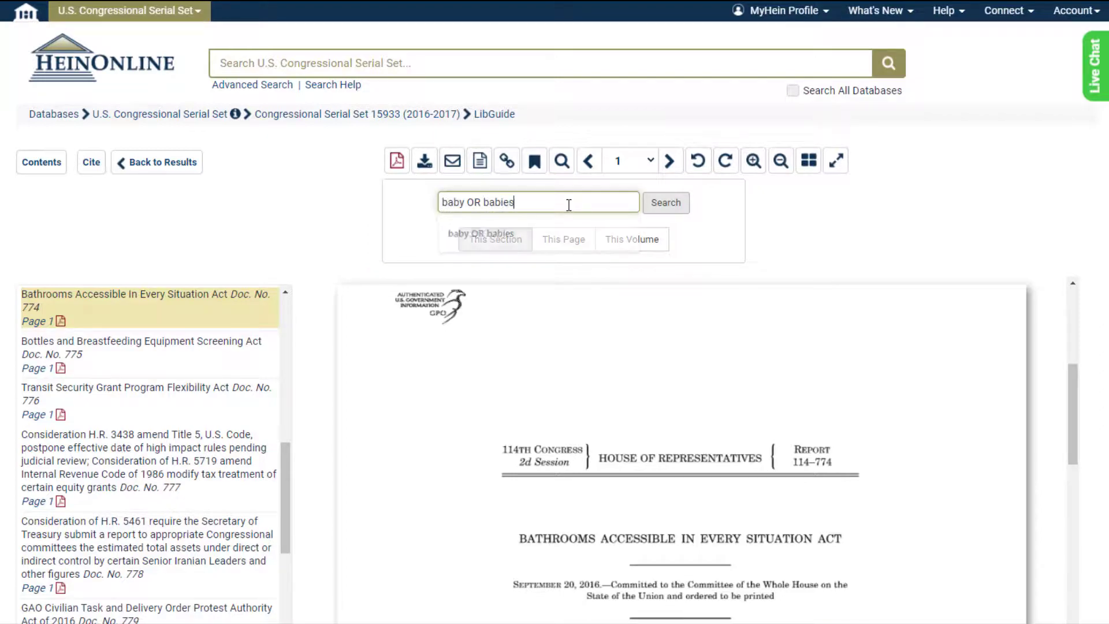
{"action": "left_click", "coordinate": [653, 206]}
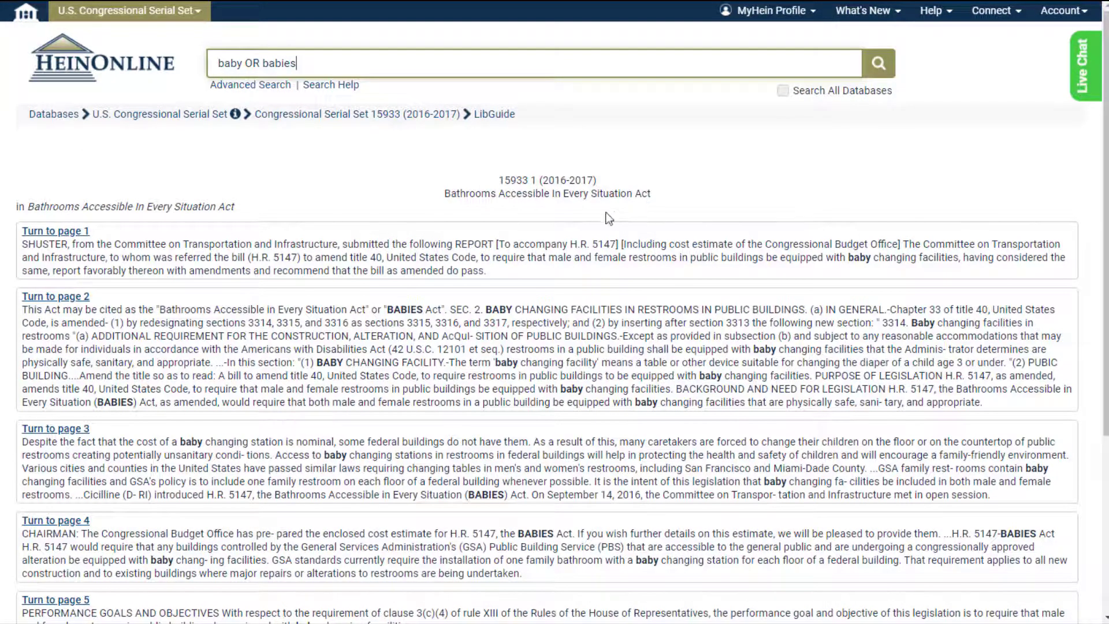
{"action": "left_click", "coordinate": [87, 298]}
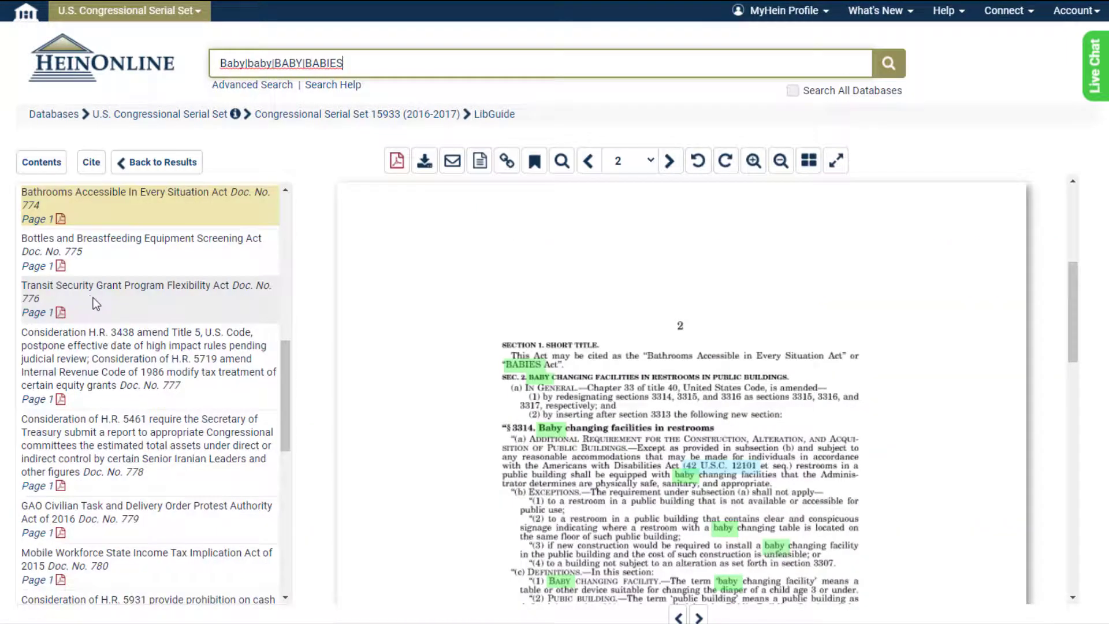
{"action": "scroll", "coordinate": [391, 371], "scroll_direction": "down", "scroll_amount": 2}
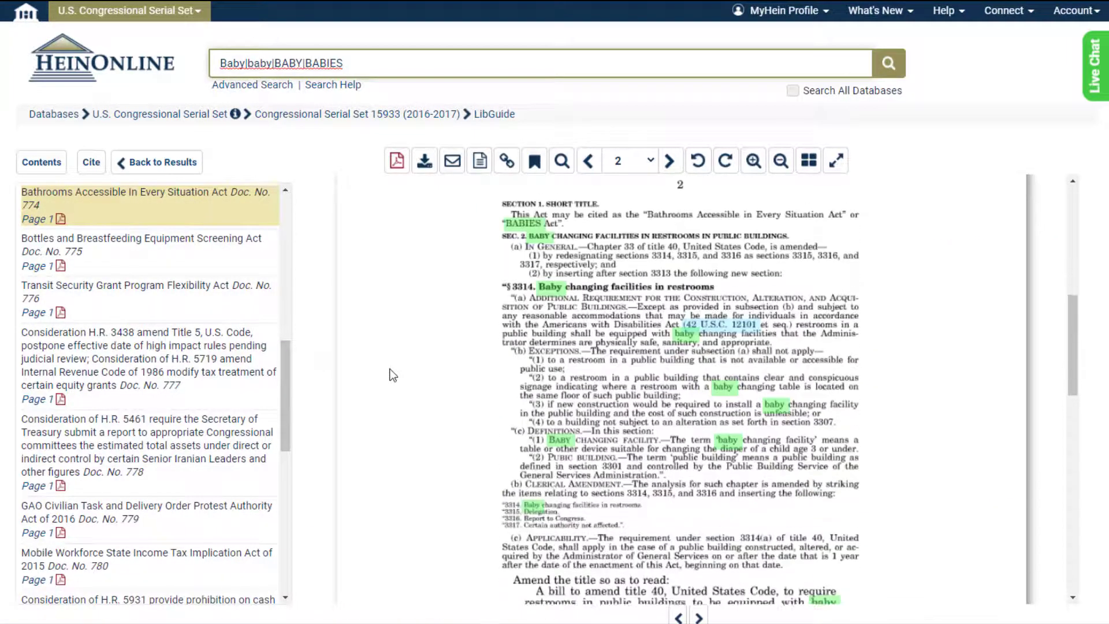